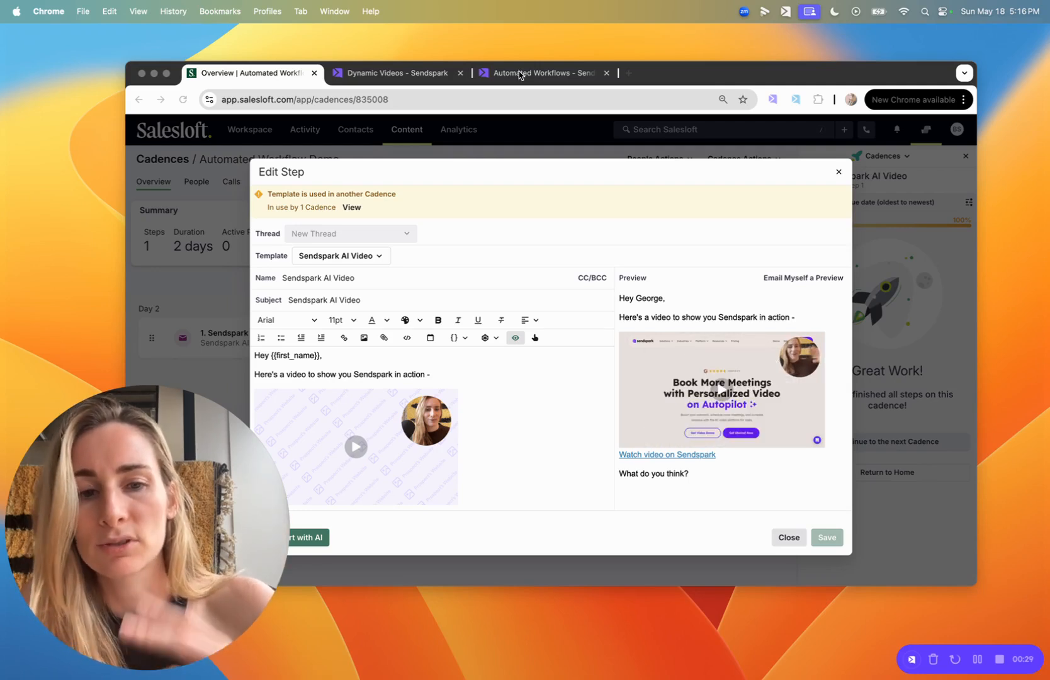
Open the Salesloft Demo - Automated Workflow video, keep Dynamic Background on, and continue to Landing Page.
{"action": "left_click", "coordinate": [420, 78]}
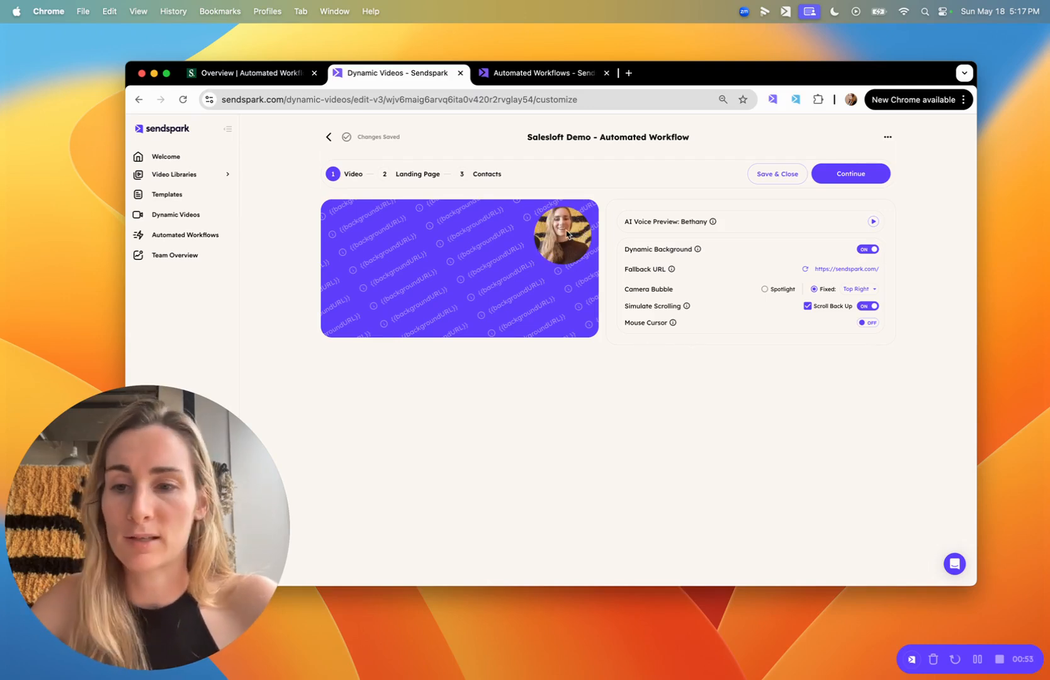
{"action": "left_click", "coordinate": [868, 250]}
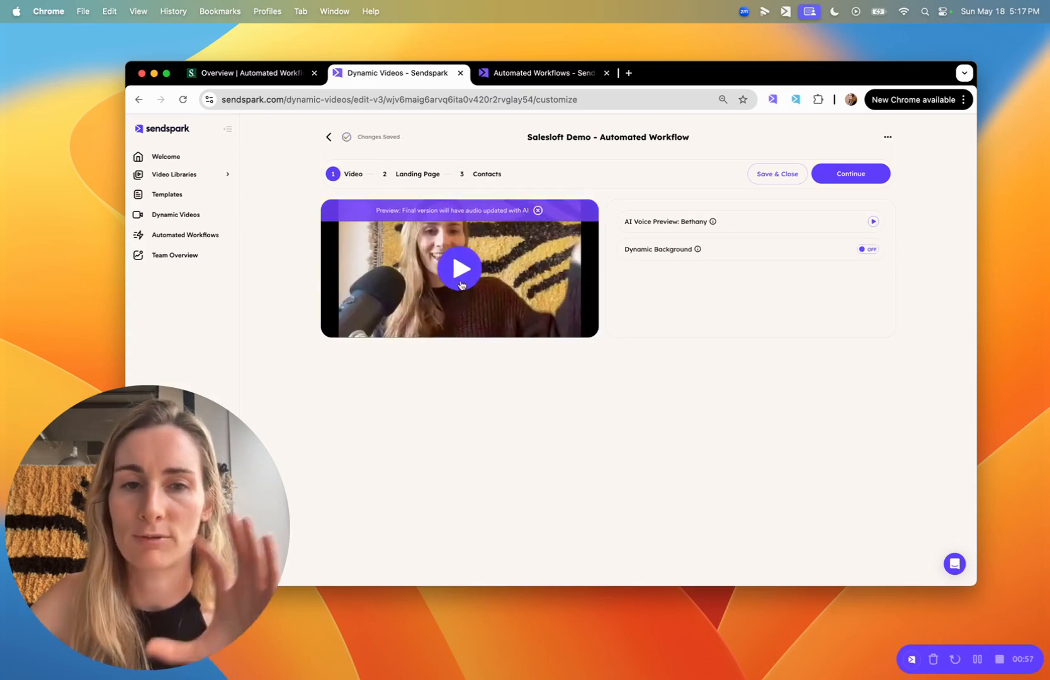
{"action": "left_click", "coordinate": [871, 247]}
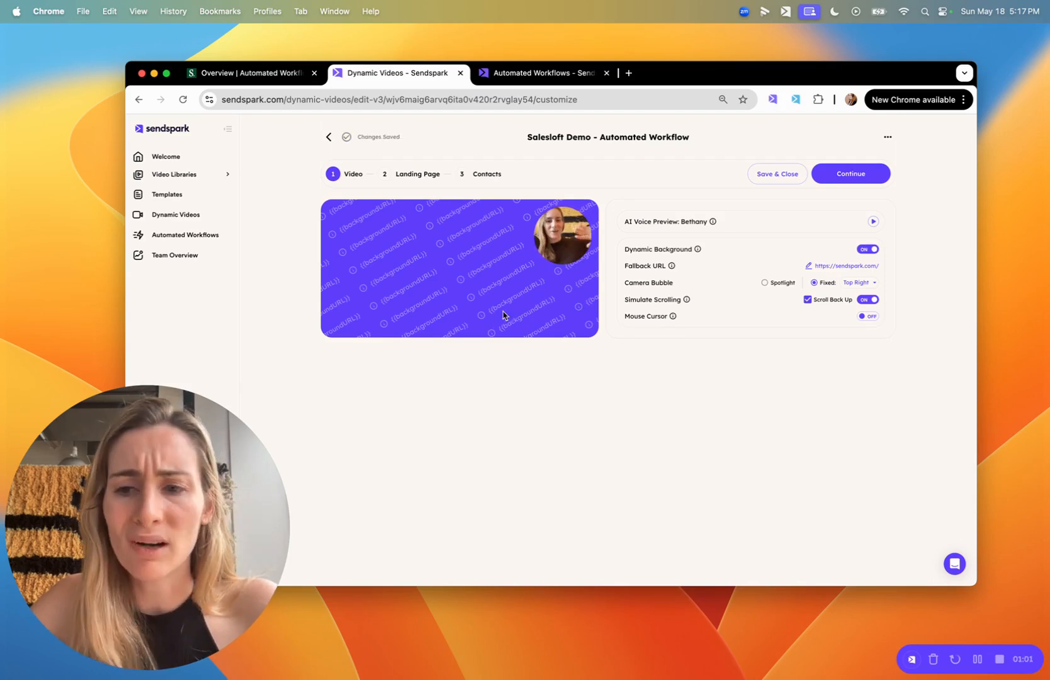
{"action": "left_click", "coordinate": [853, 176]}
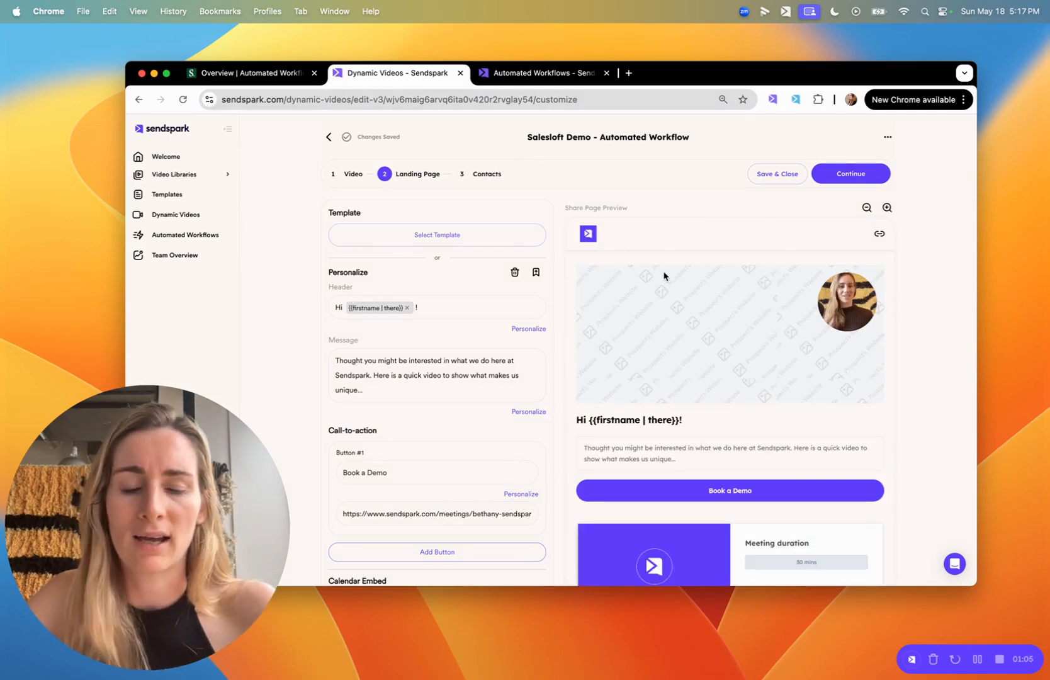
{"action": "scroll", "coordinate": [682, 341], "scroll_direction": "down", "scroll_amount": 2}
{"action": "scroll", "coordinate": [452, 433], "scroll_direction": "down", "scroll_amount": 4}
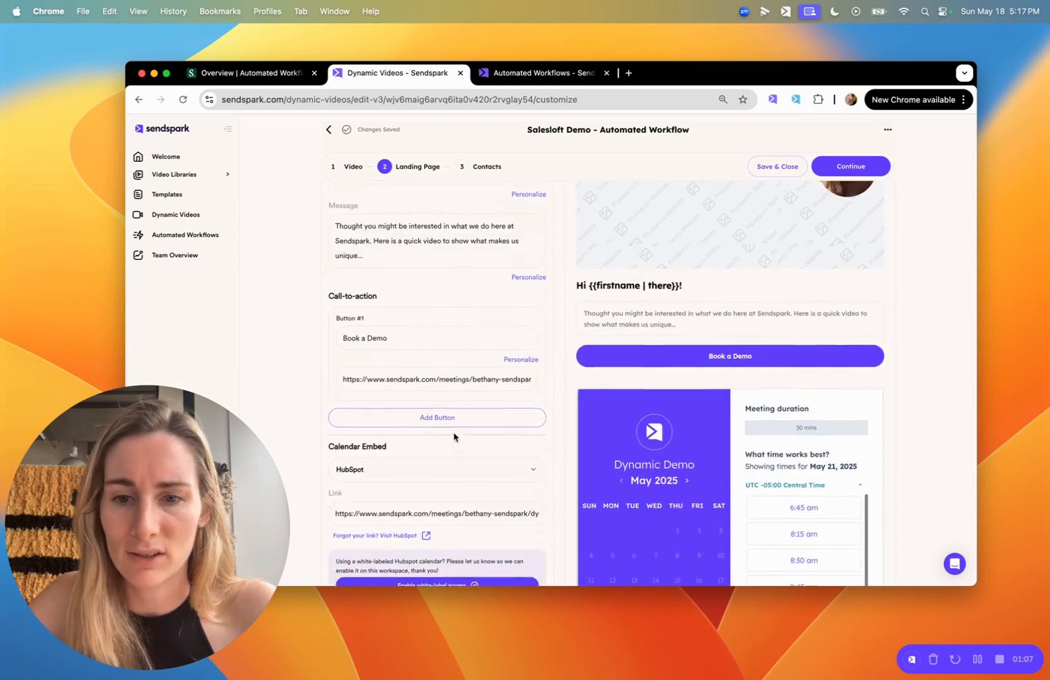
{"action": "left_click", "coordinate": [408, 469]}
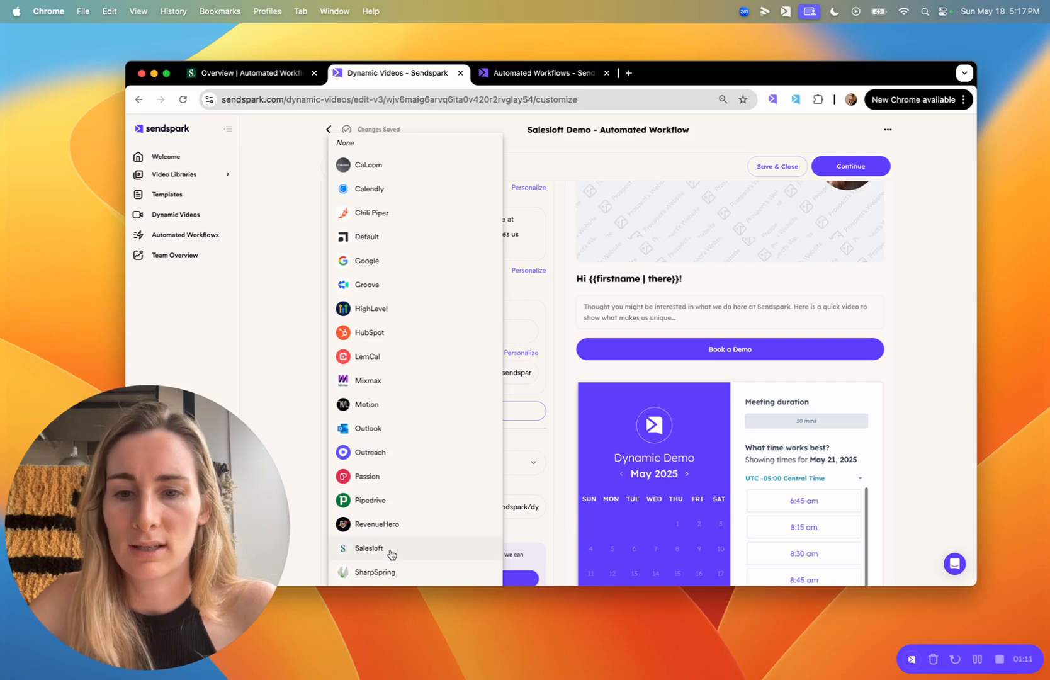
{"action": "left_click", "coordinate": [563, 514]}
{"action": "scroll", "coordinate": [574, 370], "scroll_direction": "up", "scroll_amount": 5}
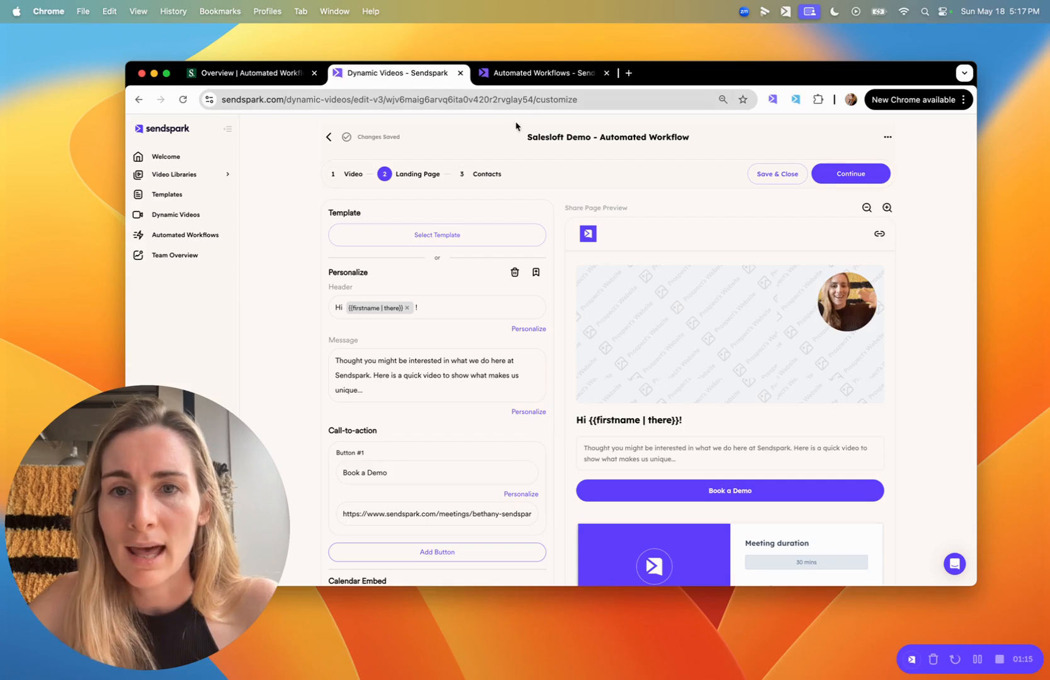
{"action": "left_click", "coordinate": [490, 174]}
{"action": "left_click", "coordinate": [407, 268]}
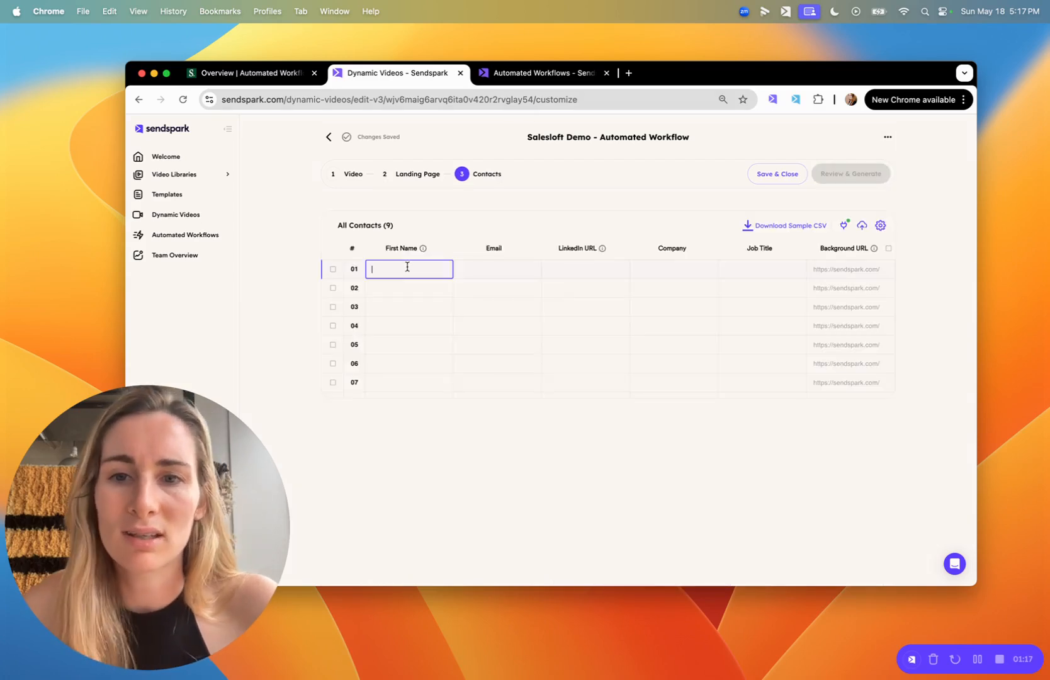
{"action": "type", "text": "Bethany"}
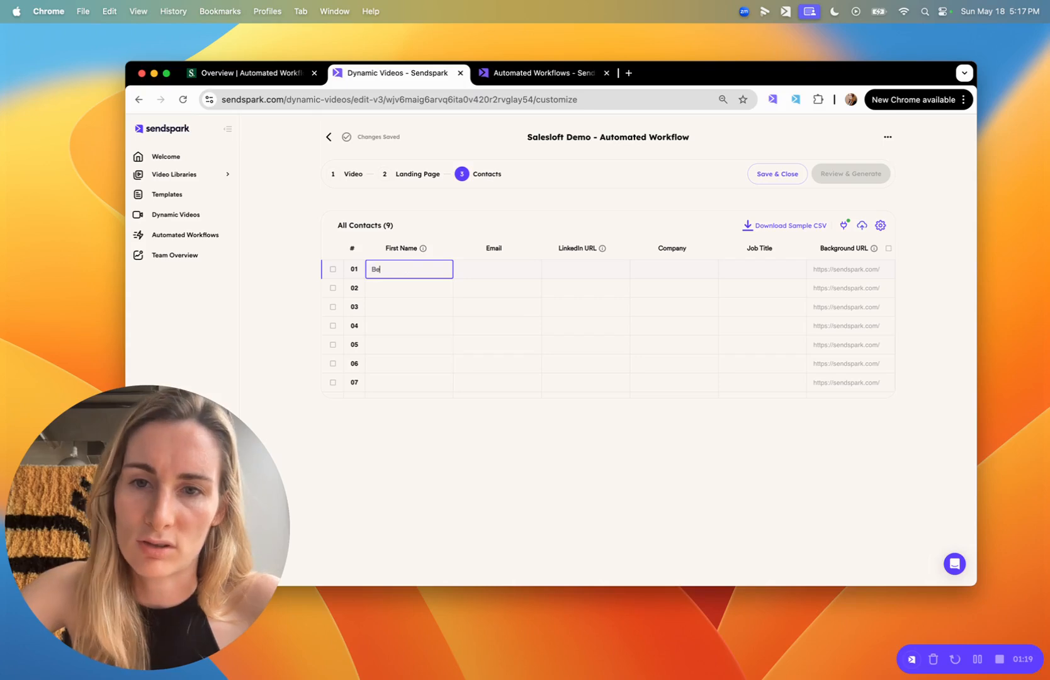
{"action": "left_click", "coordinate": [501, 268]}
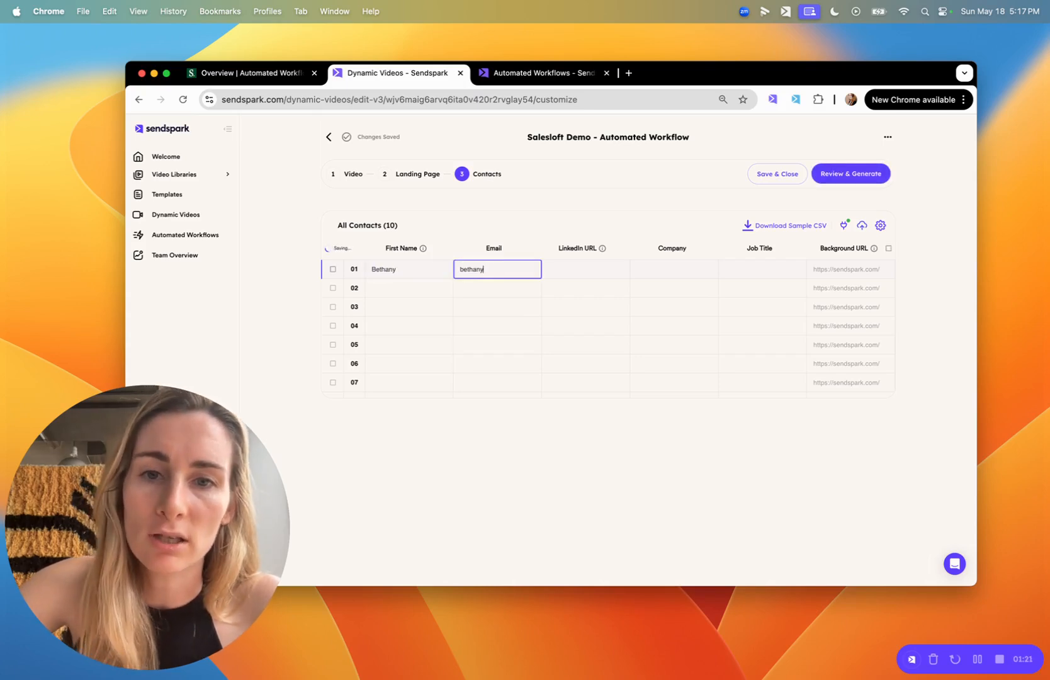
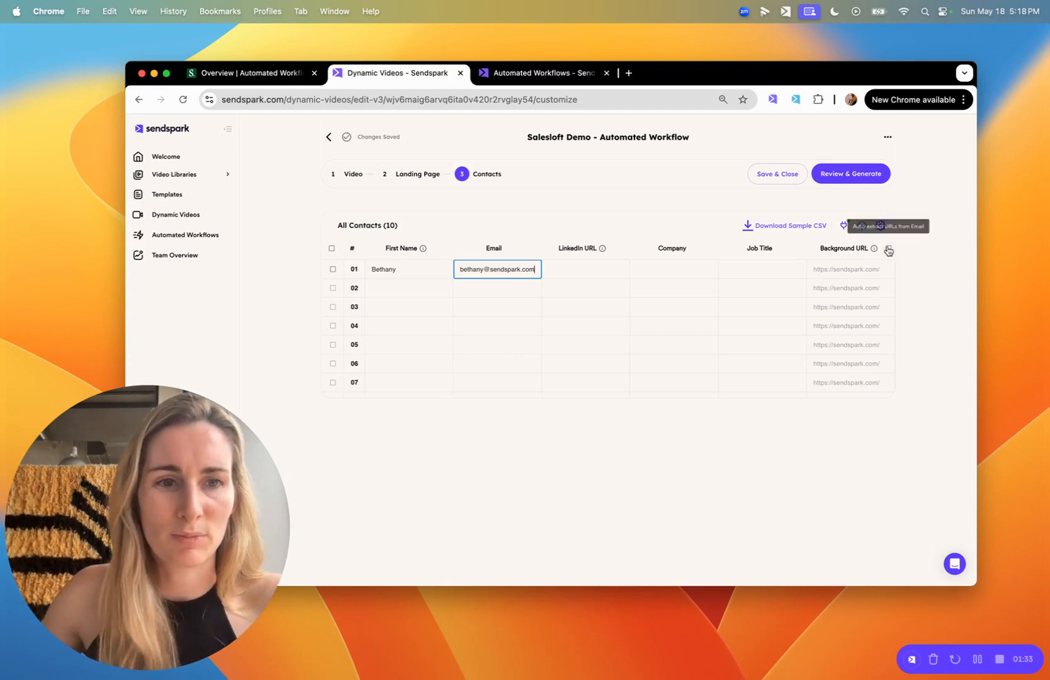
{"action": "left_click", "coordinate": [888, 248]}
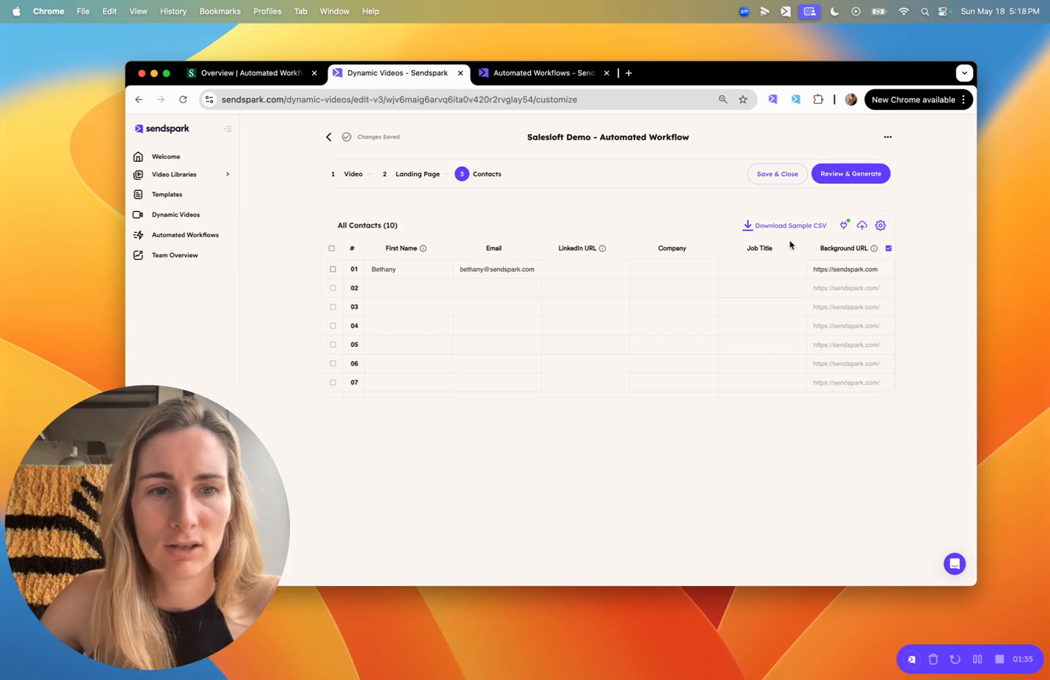
Review and generate the campaign's videos, then play the third contact's personalized video.
{"action": "left_click", "coordinate": [847, 176]}
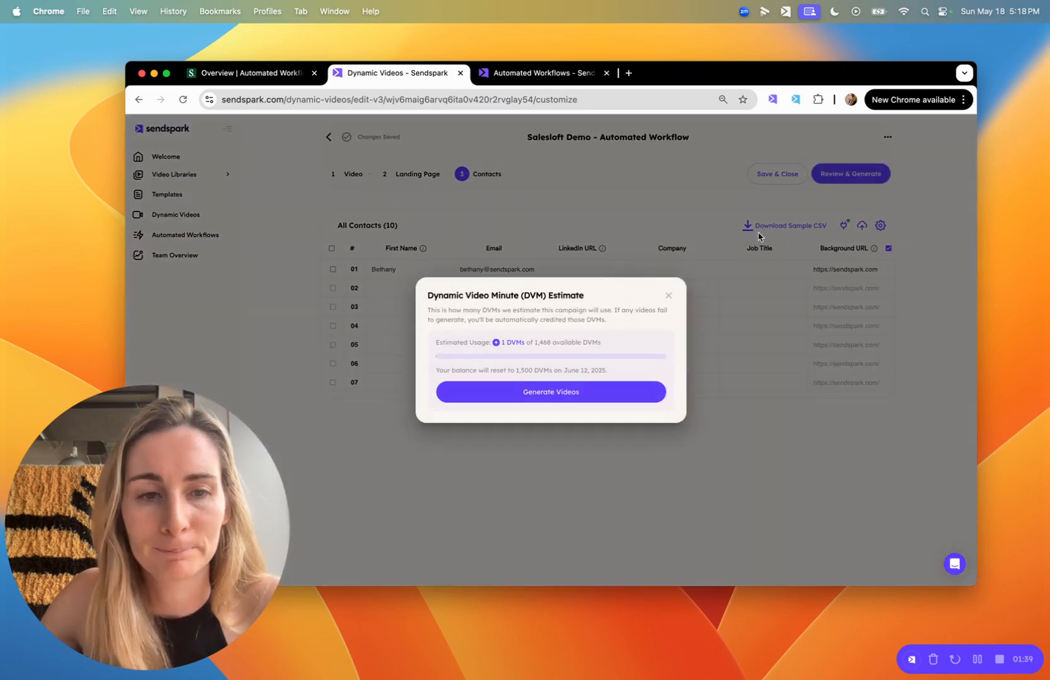
{"action": "left_click", "coordinate": [550, 392]}
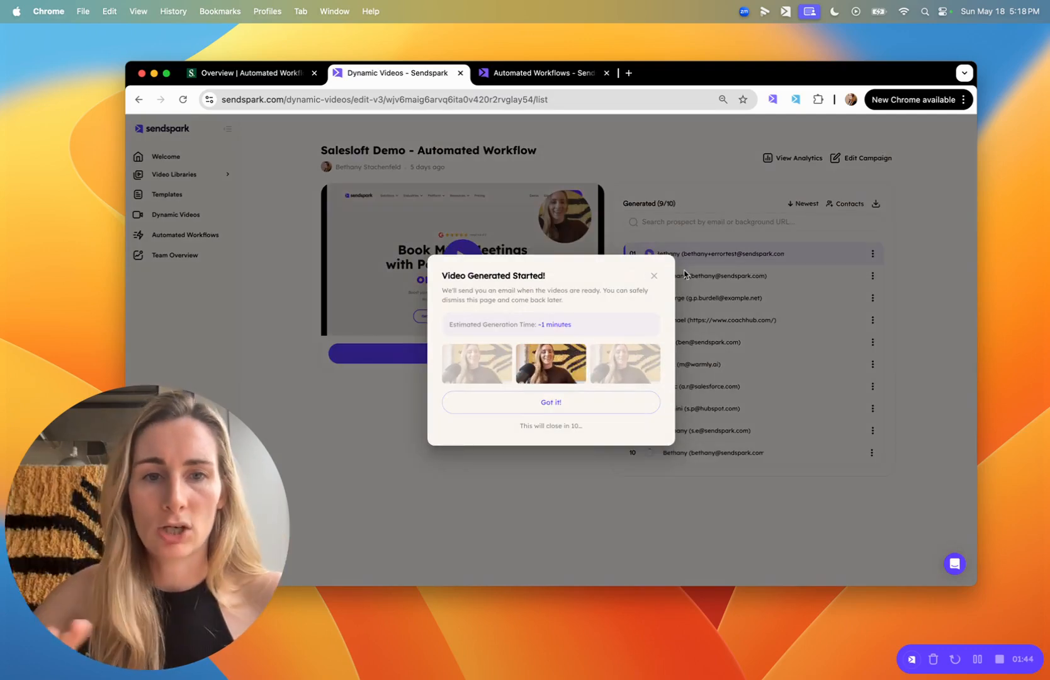
{"action": "left_click", "coordinate": [654, 276]}
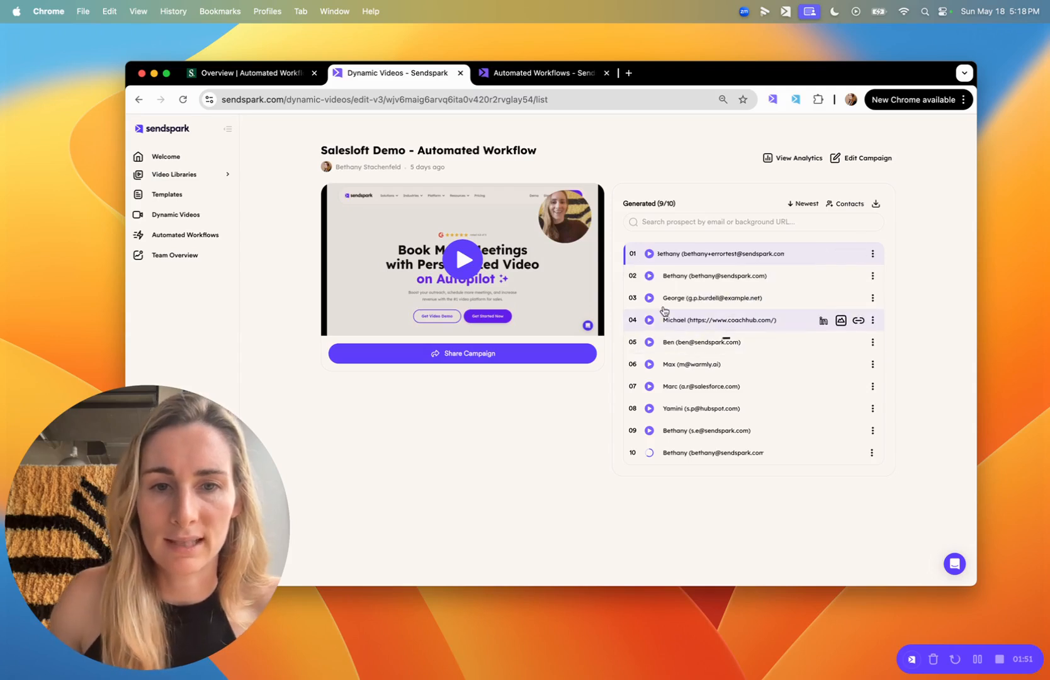
{"action": "left_click", "coordinate": [650, 298]}
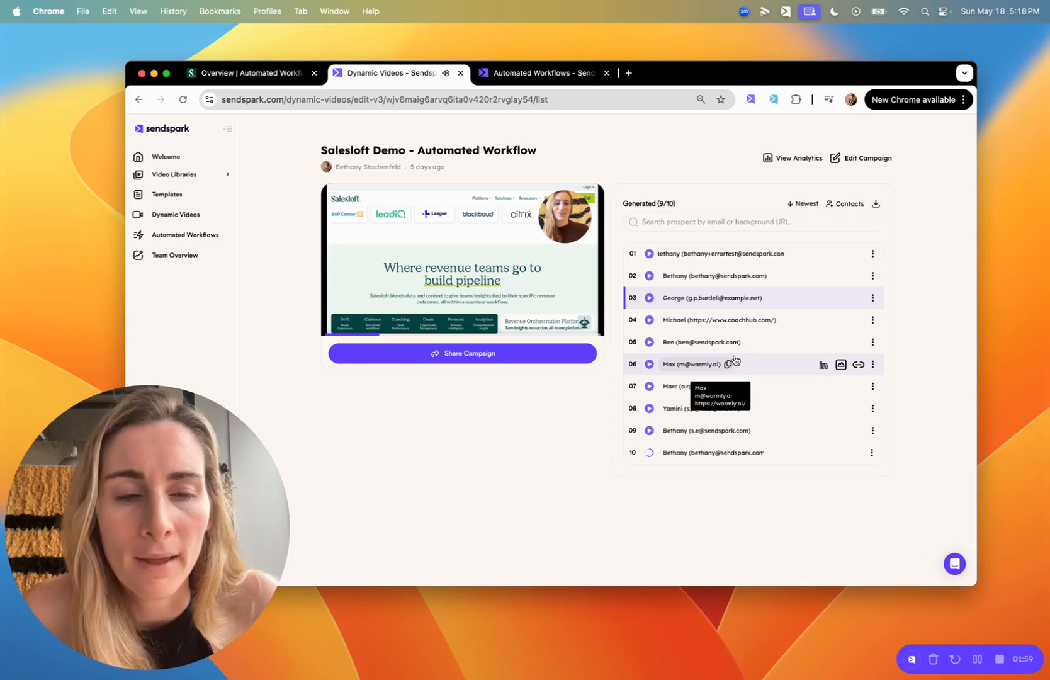
Copy the campaign's SalesLoft share snippet and return to the Salesloft cadence overview.
{"action": "left_click", "coordinate": [463, 354]}
{"action": "type", "text": "sales"}
{"action": "left_click", "coordinate": [382, 281]}
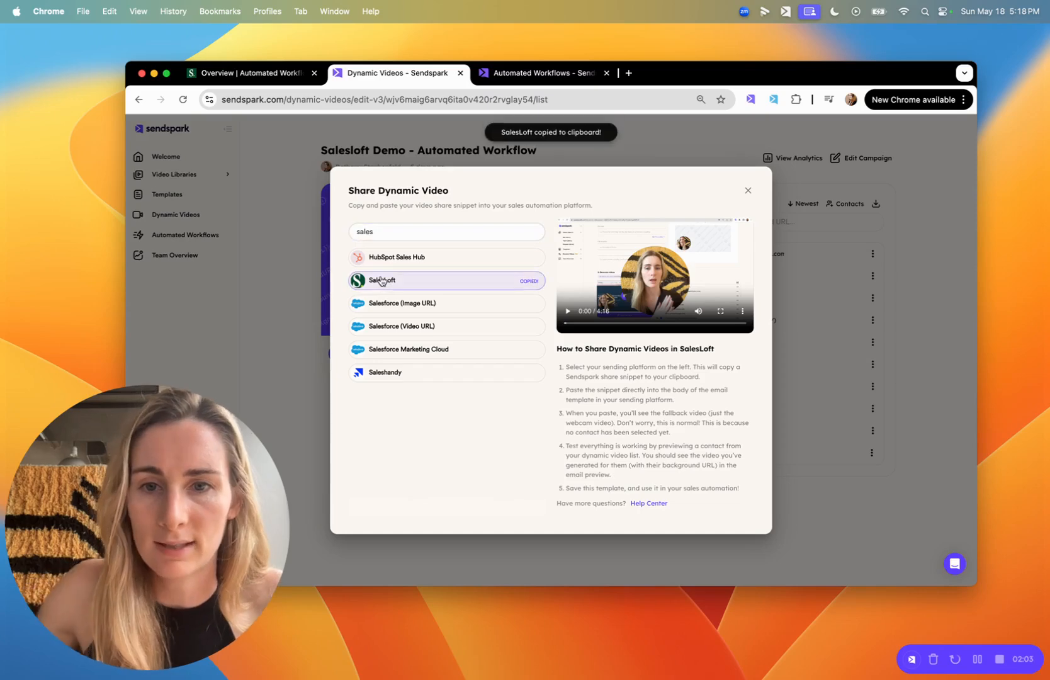
{"action": "left_click", "coordinate": [220, 75]}
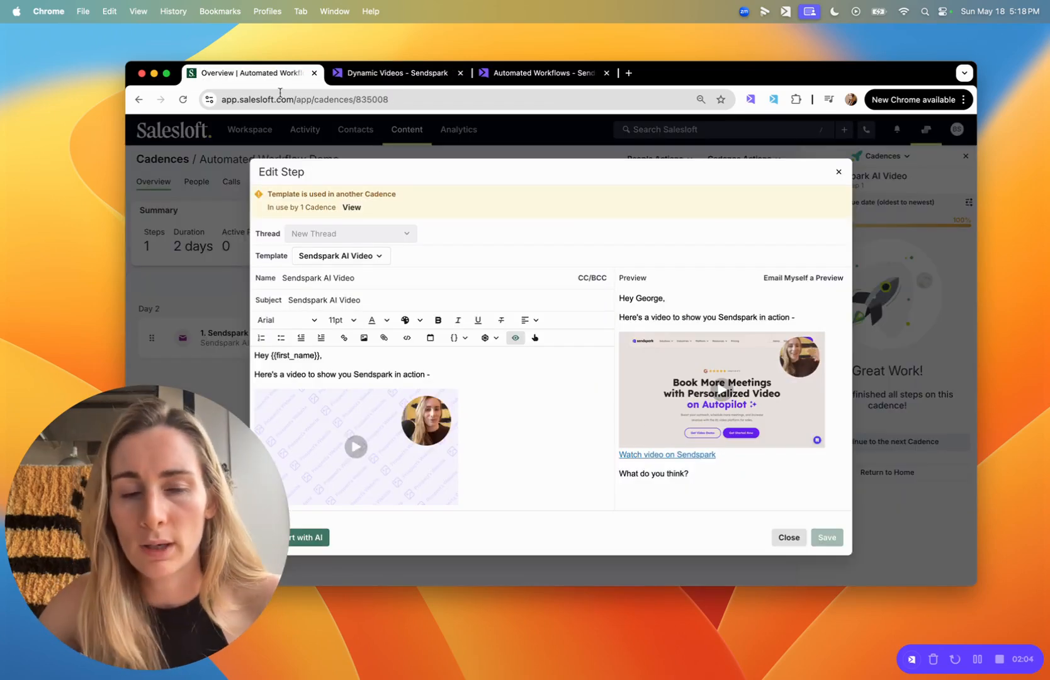
{"action": "left_click", "coordinate": [838, 171]}
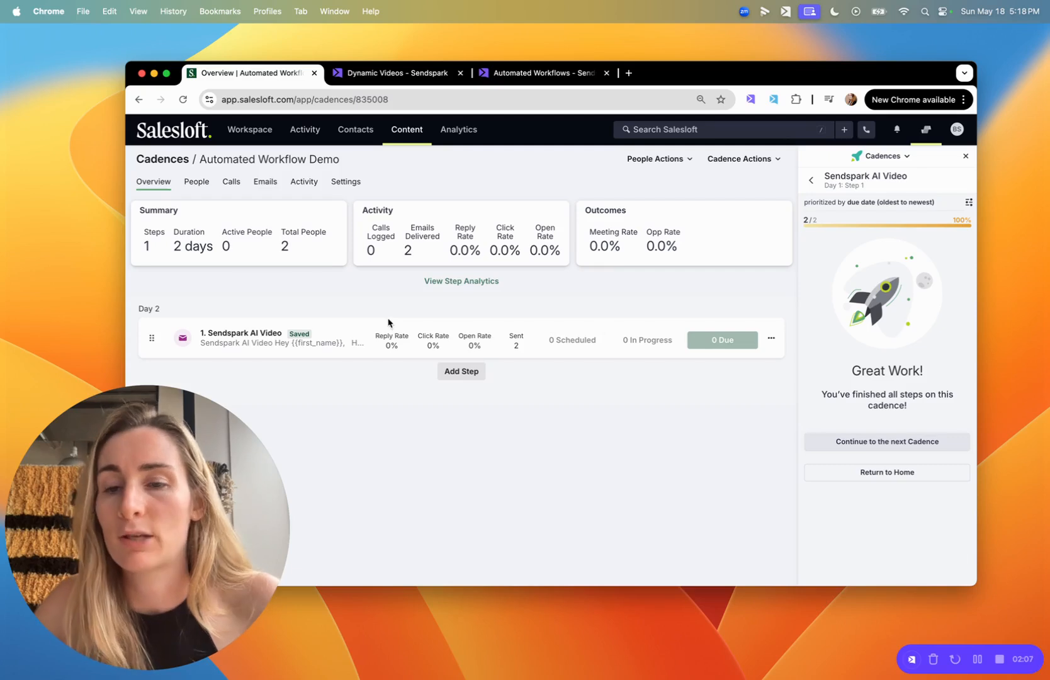
Open the Sendspark AI Video email step and paste the Sendspark video snippet into its body.
{"action": "left_click", "coordinate": [771, 340]}
{"action": "left_click", "coordinate": [698, 360]}
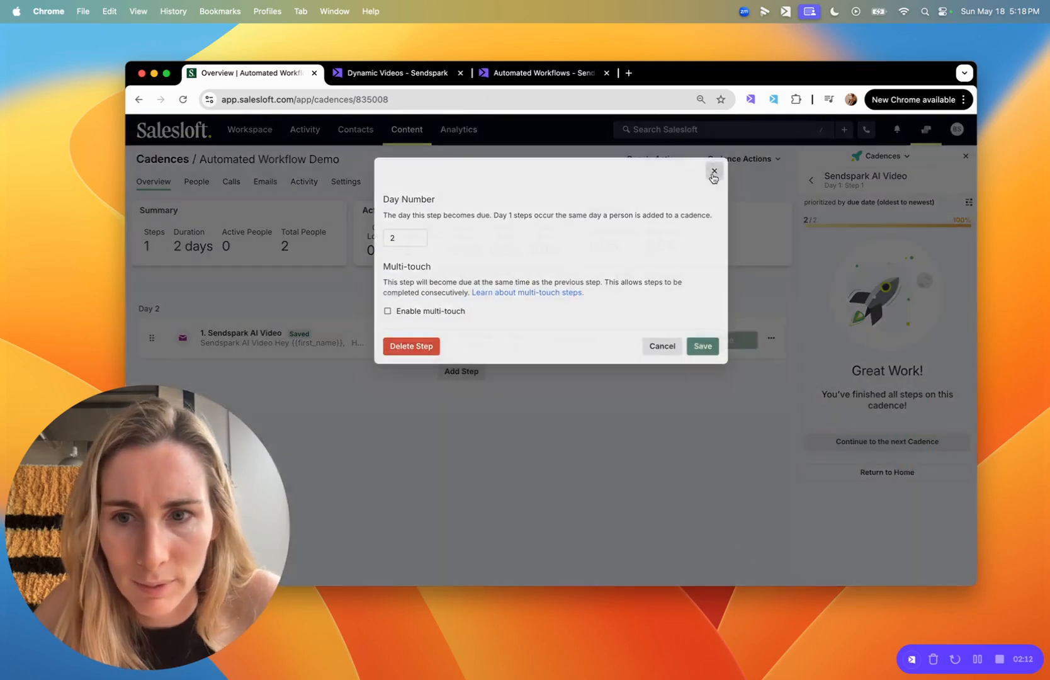
{"action": "left_click", "coordinate": [713, 175]}
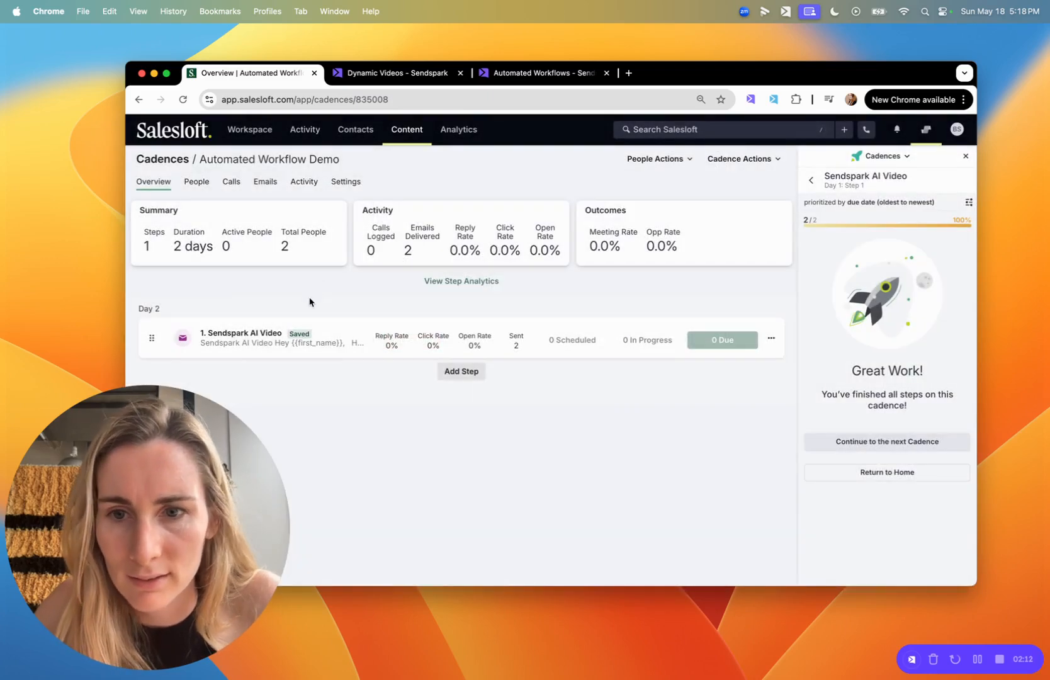
{"action": "left_click", "coordinate": [240, 333]}
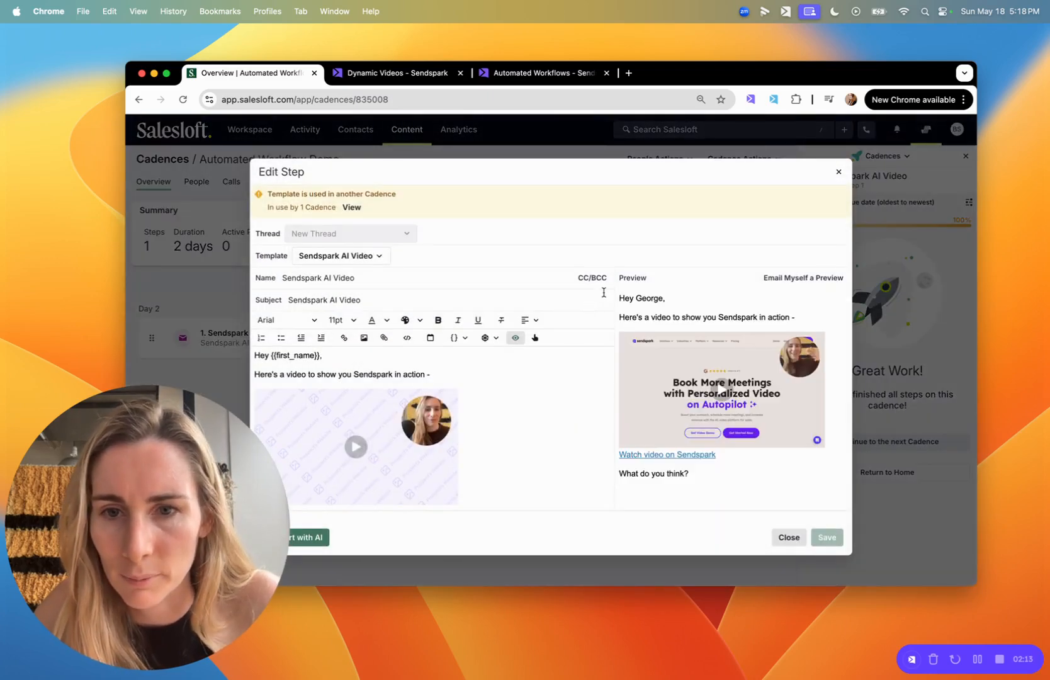
{"action": "left_click", "coordinate": [412, 467]}
{"action": "key", "text": "super+v"}
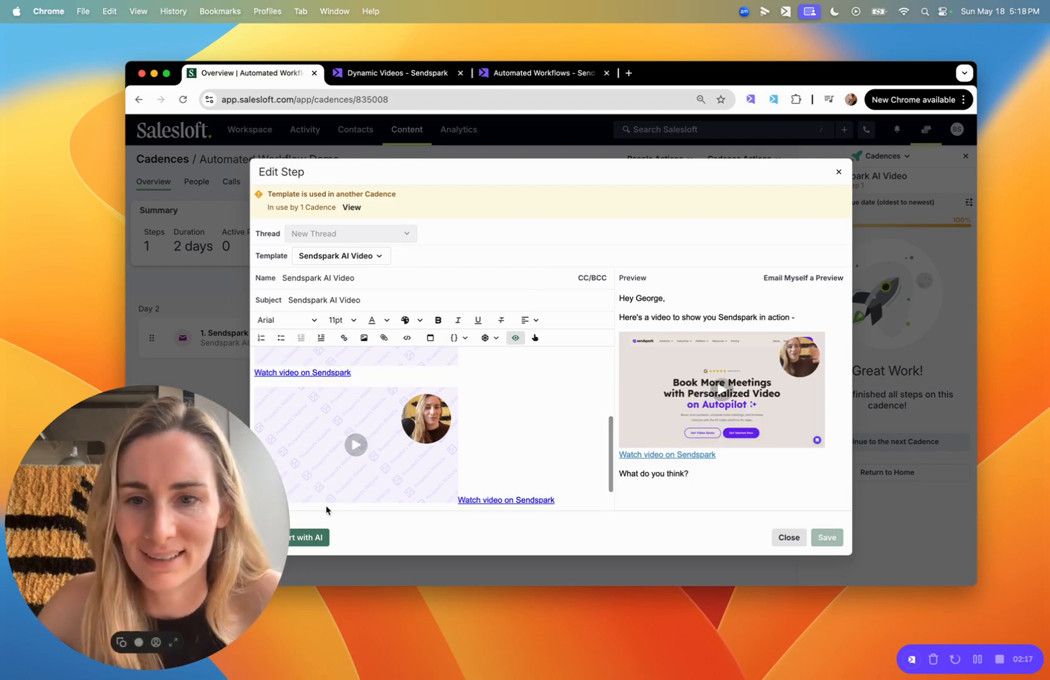
Move the Watch video on Sendspark link onto its own line beneath the video.
{"action": "scroll", "coordinate": [572, 469], "scroll_direction": "down", "scroll_amount": 1}
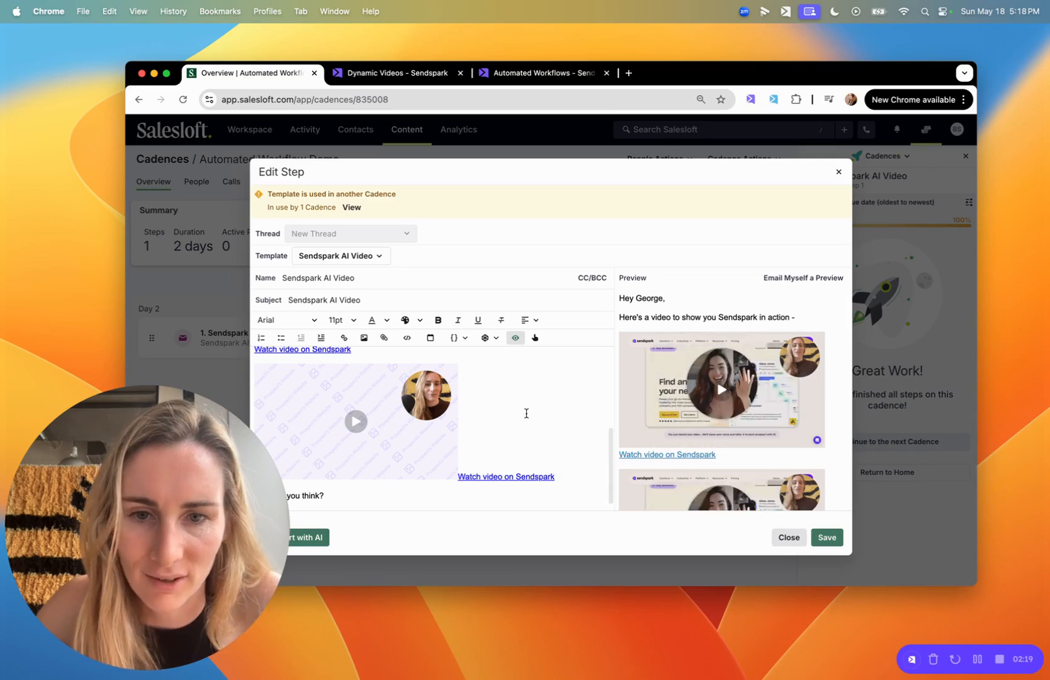
{"action": "scroll", "coordinate": [689, 422], "scroll_direction": "down", "scroll_amount": 3}
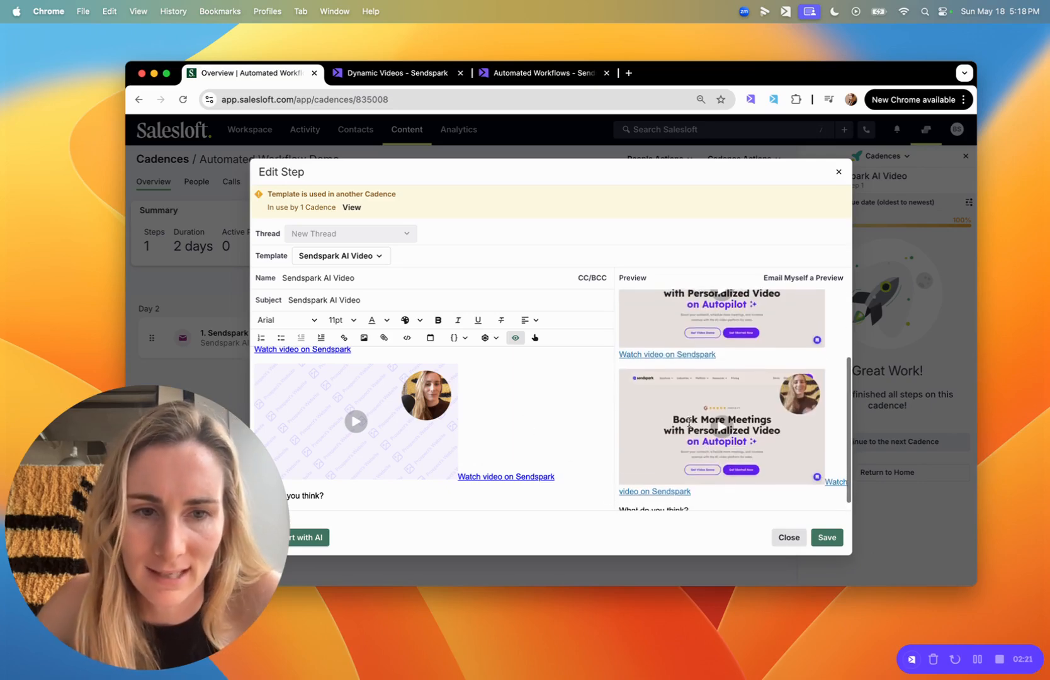
{"action": "left_click", "coordinate": [415, 464]}
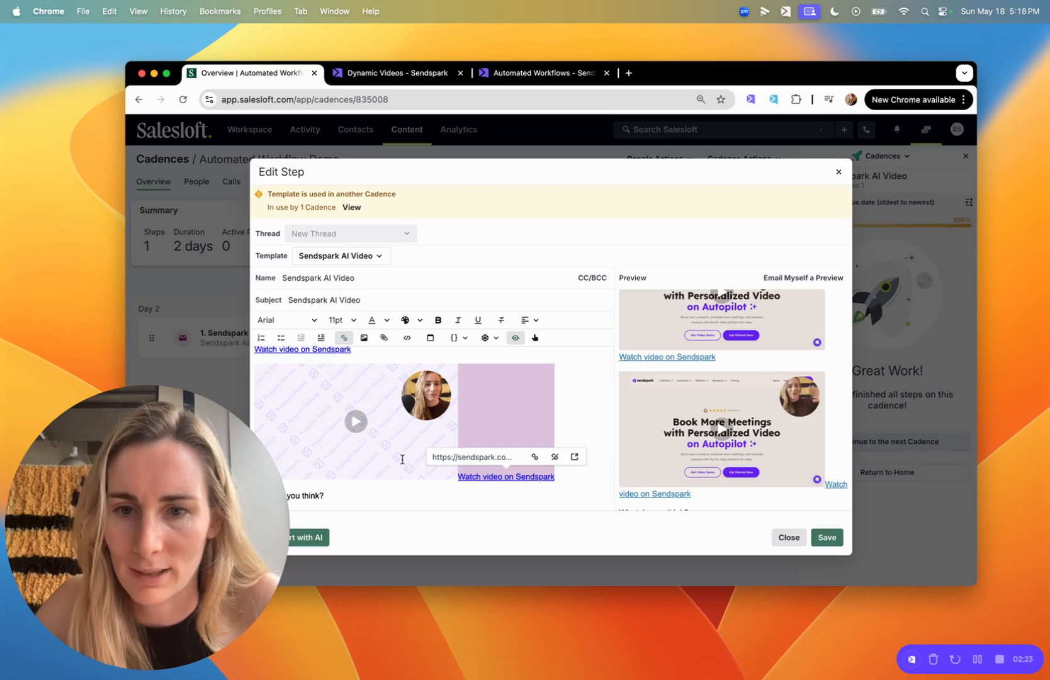
{"action": "key", "text": "Return"}
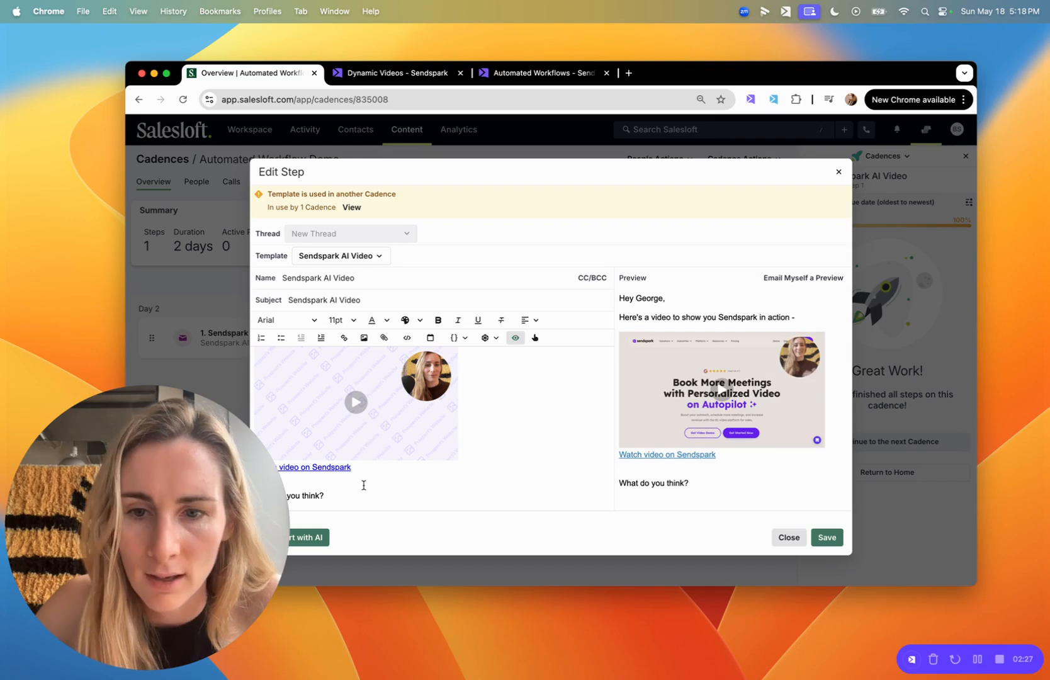
{"action": "scroll", "coordinate": [511, 445], "scroll_direction": "up", "scroll_amount": 3}
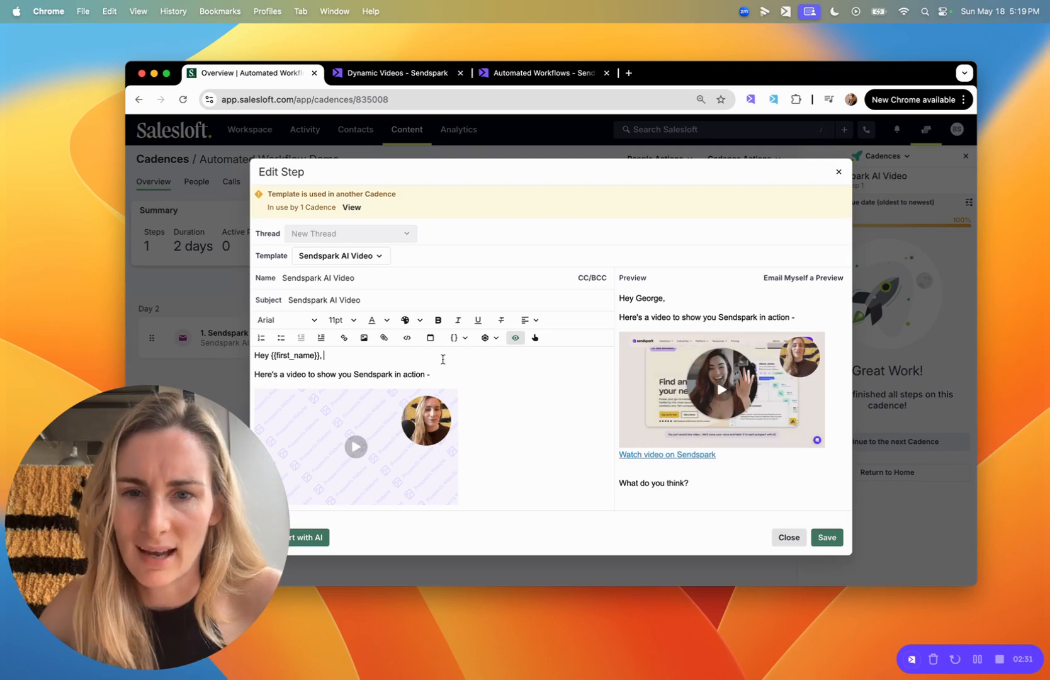
Insert the {{email_address}} field into the greeting and check it in the preview.
{"action": "left_click", "coordinate": [456, 340]}
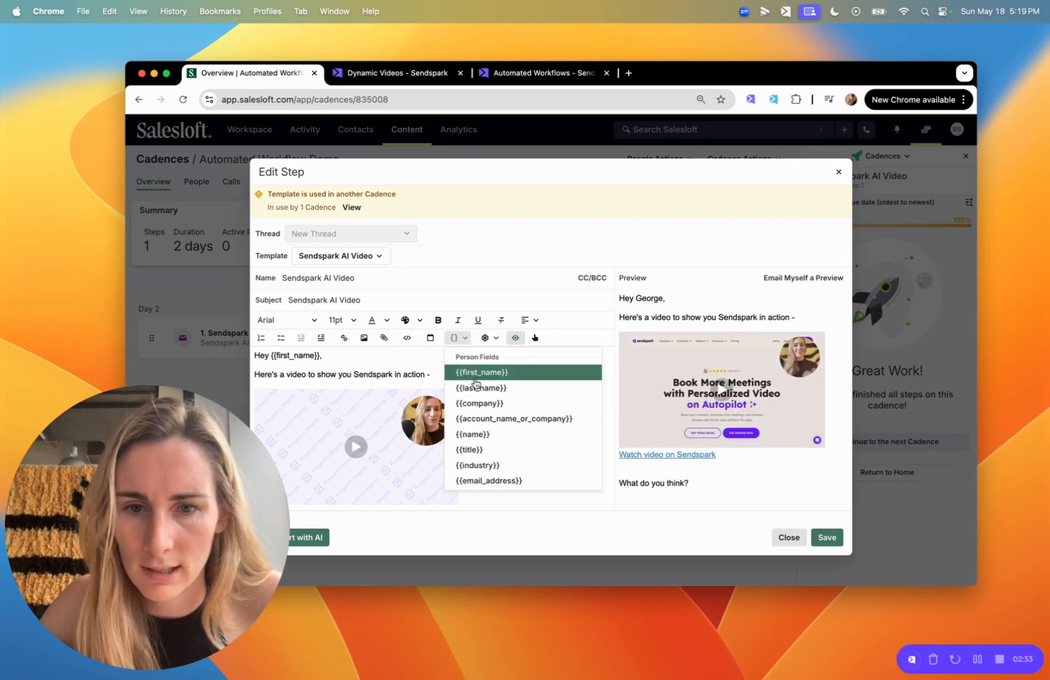
{"action": "scroll", "coordinate": [477, 393], "scroll_direction": "down", "scroll_amount": 3}
{"action": "left_click", "coordinate": [481, 416]}
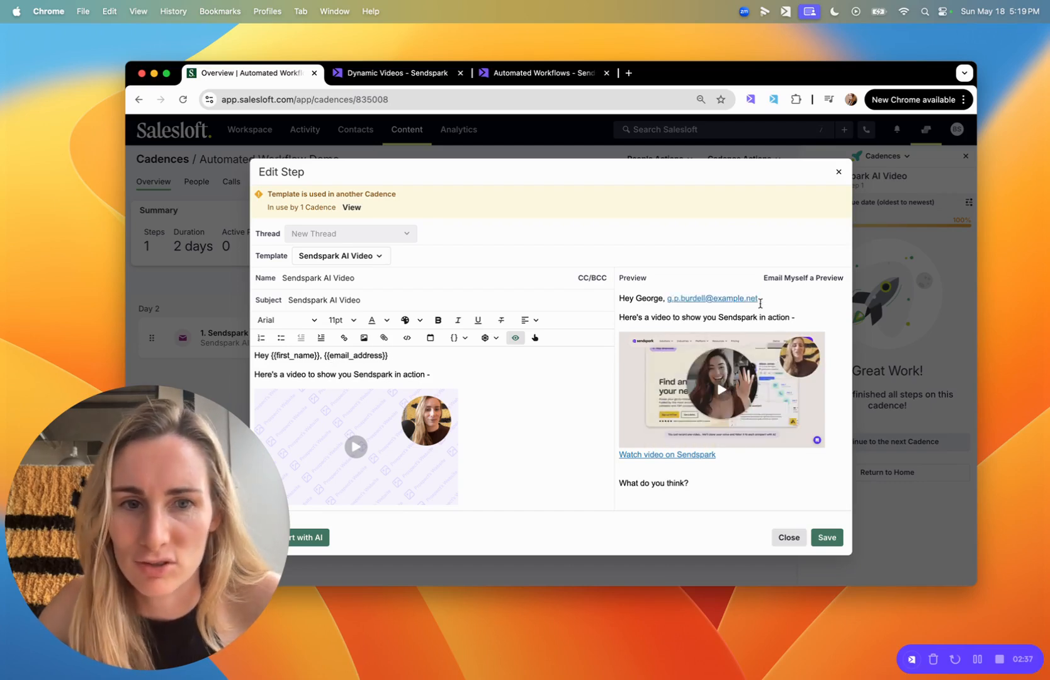
{"action": "left_click_drag", "start_coordinate": [760, 304], "coordinate": [661, 296]}
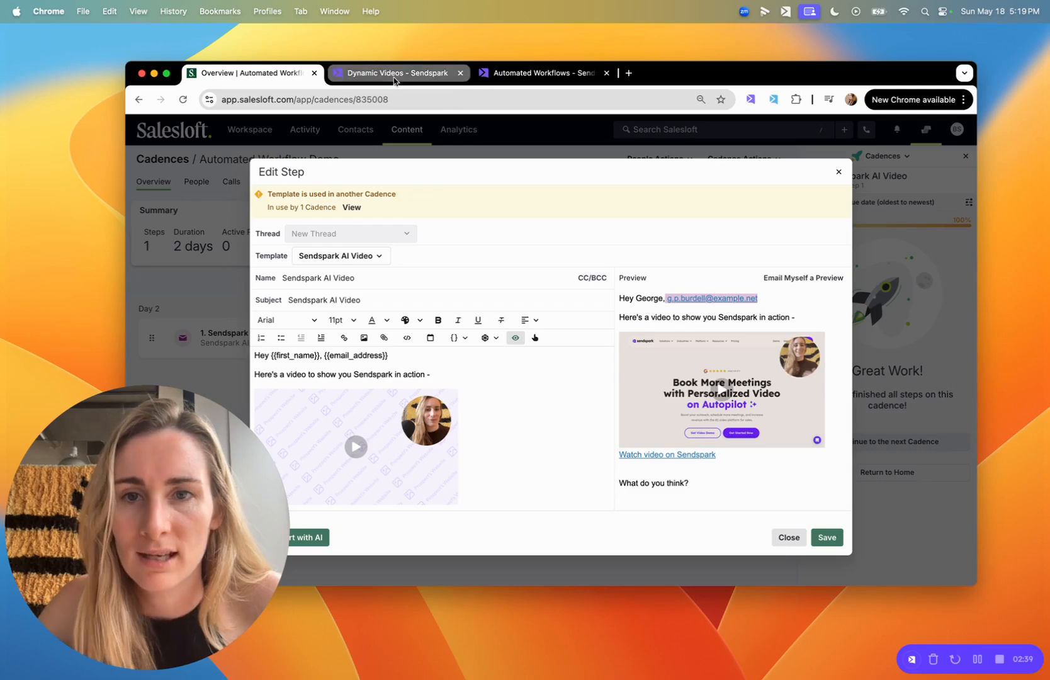
Check the generated Sendspark videos, then remove the email field from the greeting and save.
{"action": "left_click", "coordinate": [434, 73]}
{"action": "left_click", "coordinate": [893, 284]}
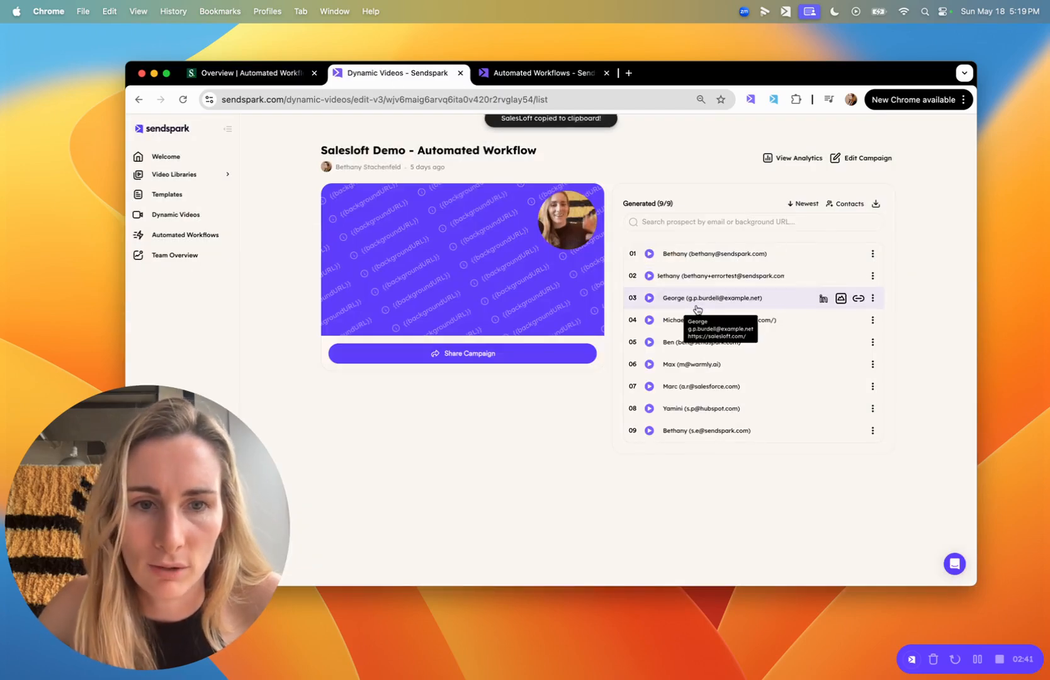
{"action": "left_click", "coordinate": [252, 74]}
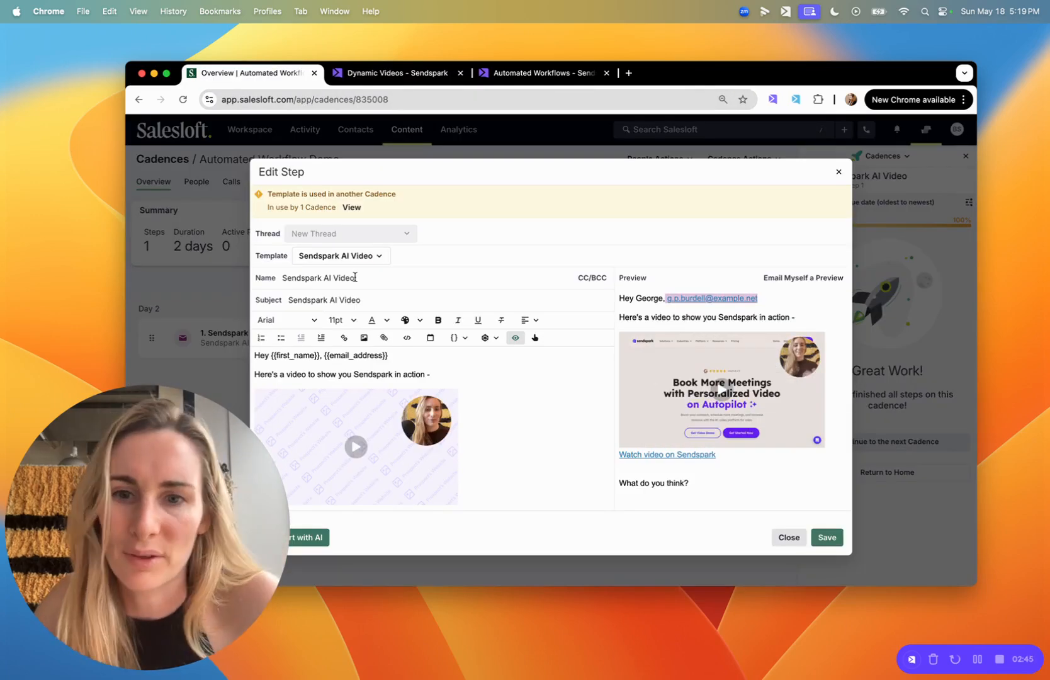
{"action": "left_click_drag", "start_coordinate": [388, 356], "coordinate": [323, 355]}
{"action": "key", "text": "BackSpace"}
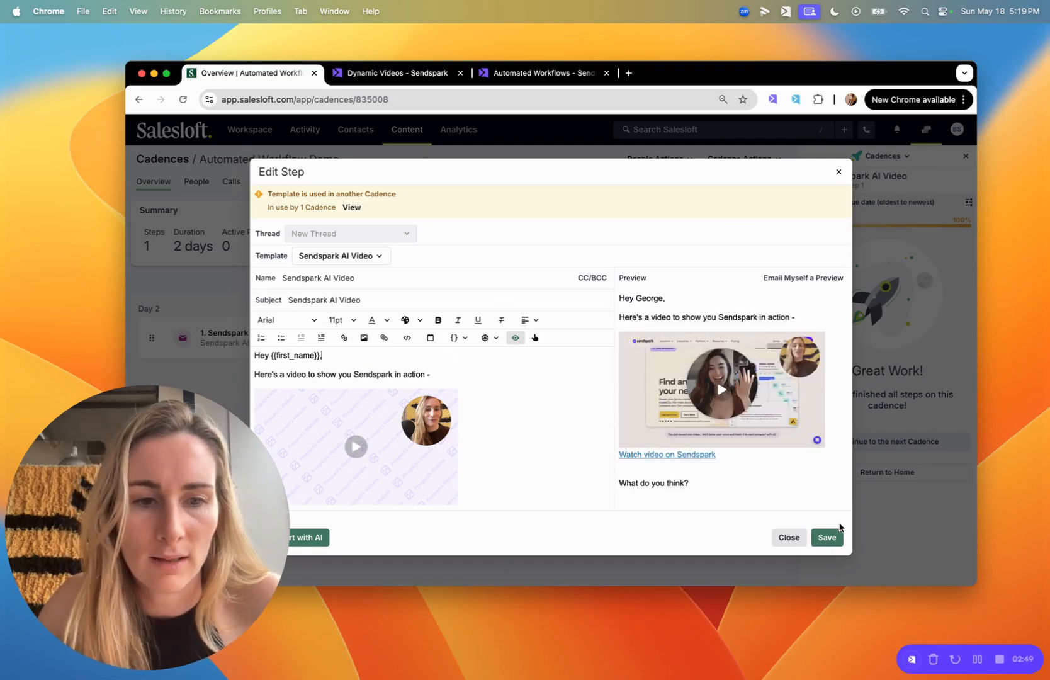
{"action": "left_click", "coordinate": [829, 538]}
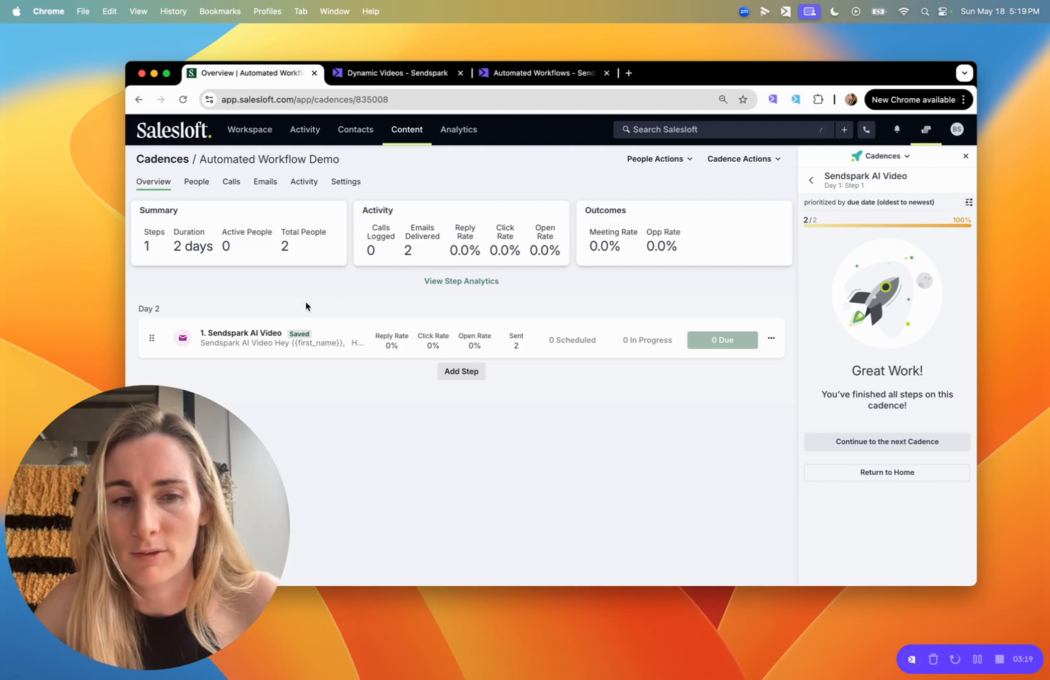
Open the email step's options menu, then view the Sendspark campaign's 9 generated videos.
{"action": "left_click", "coordinate": [771, 338]}
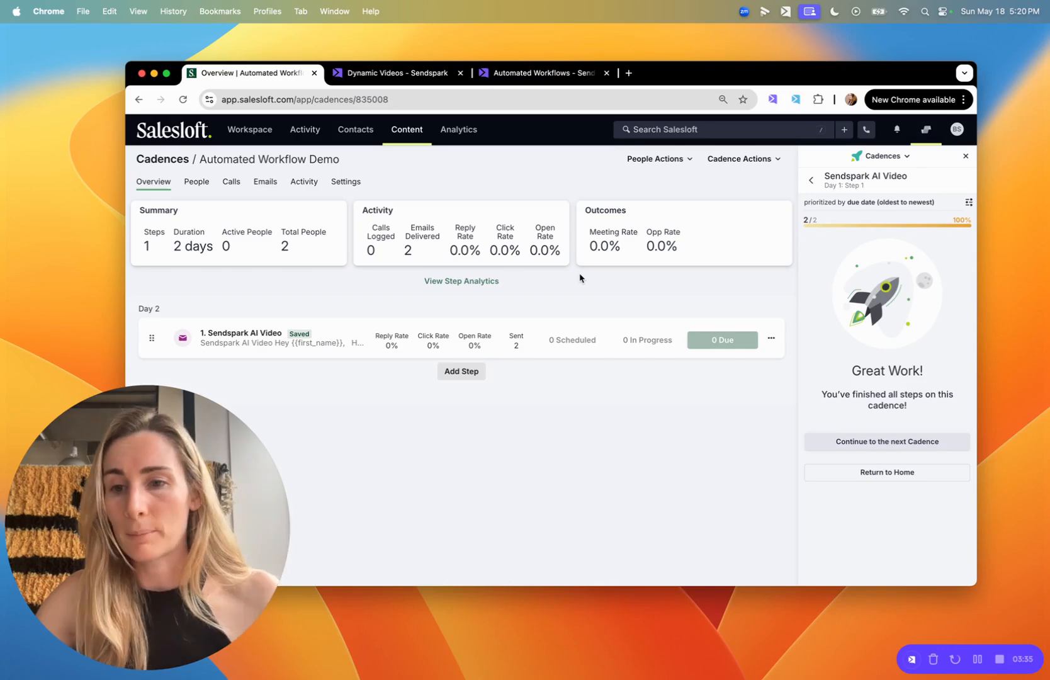
{"action": "left_click", "coordinate": [371, 74]}
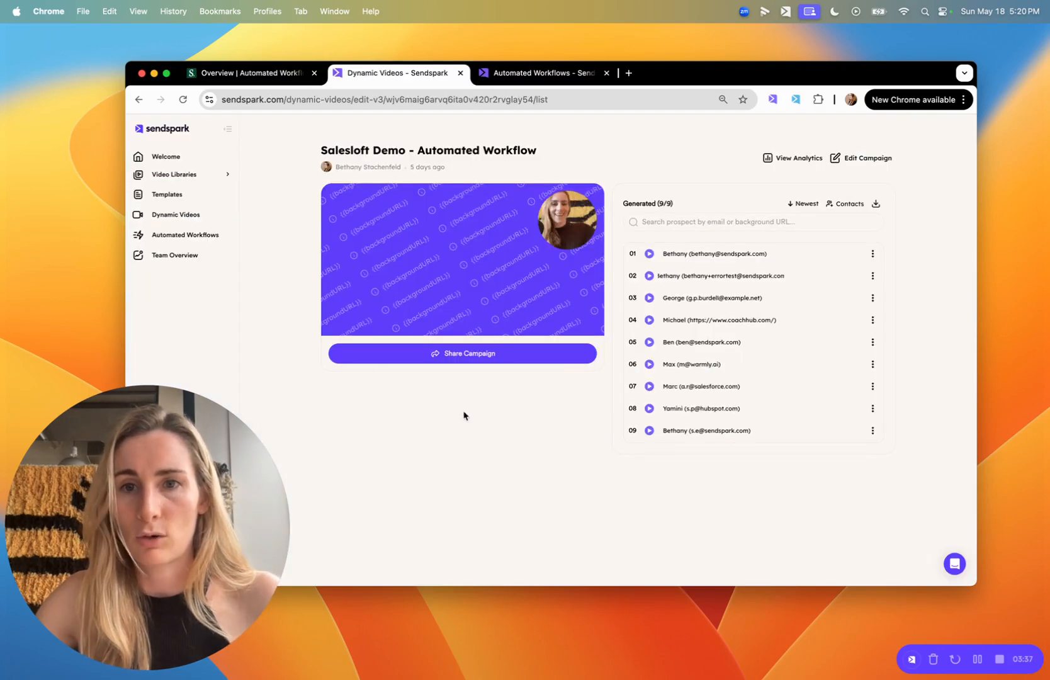
Return to the Salesloft cadence Overview and open the 1. Sendspark AI Video step.
{"action": "left_click", "coordinate": [245, 73]}
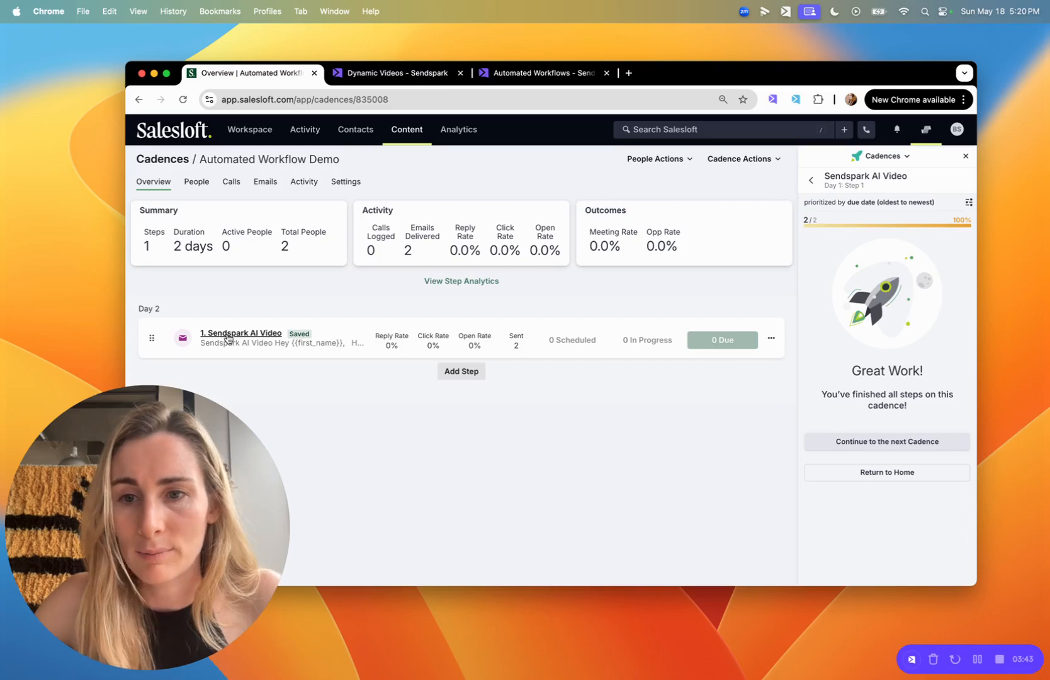
{"action": "left_click", "coordinate": [227, 334]}
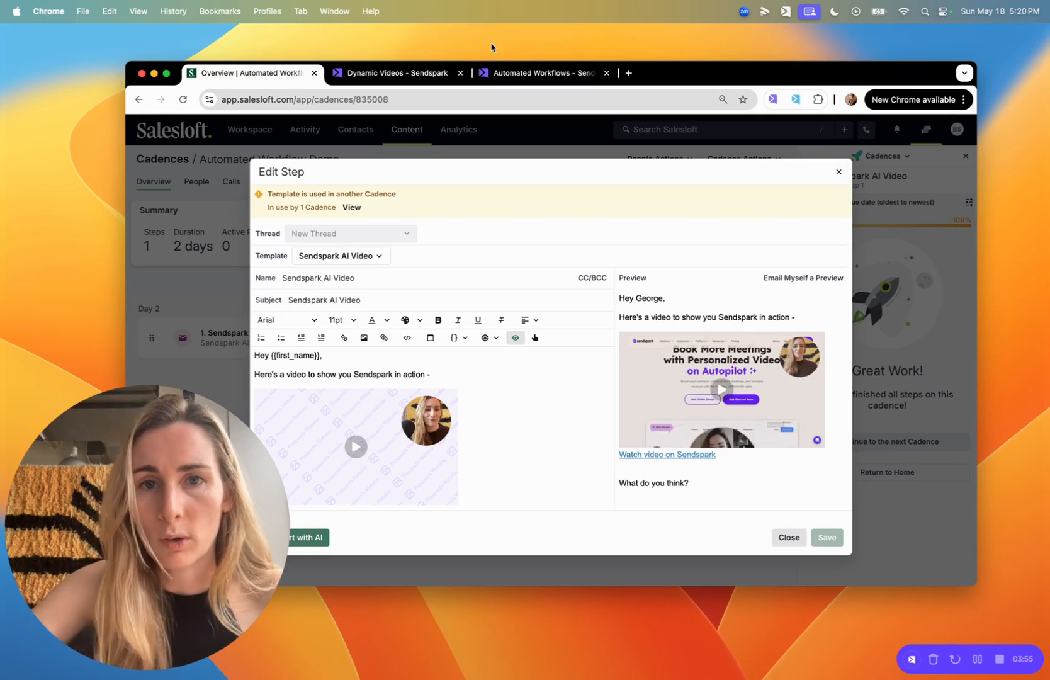
Show the Salesloft demo automation in the Automation builder and pause it.
{"action": "left_click", "coordinate": [518, 74]}
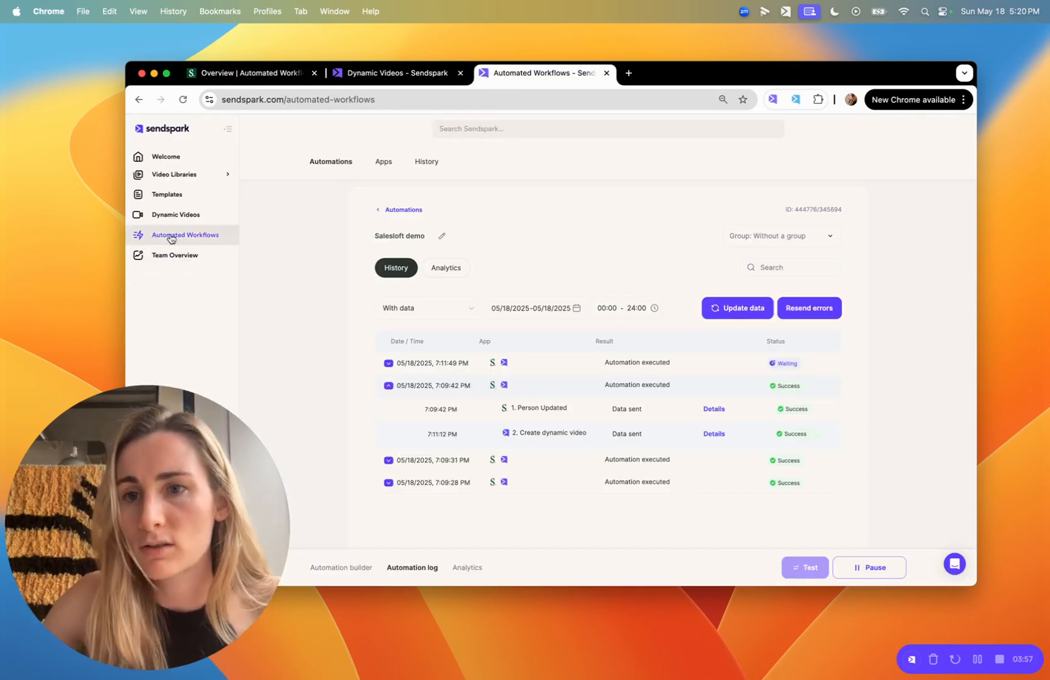
{"action": "left_click", "coordinate": [343, 567]}
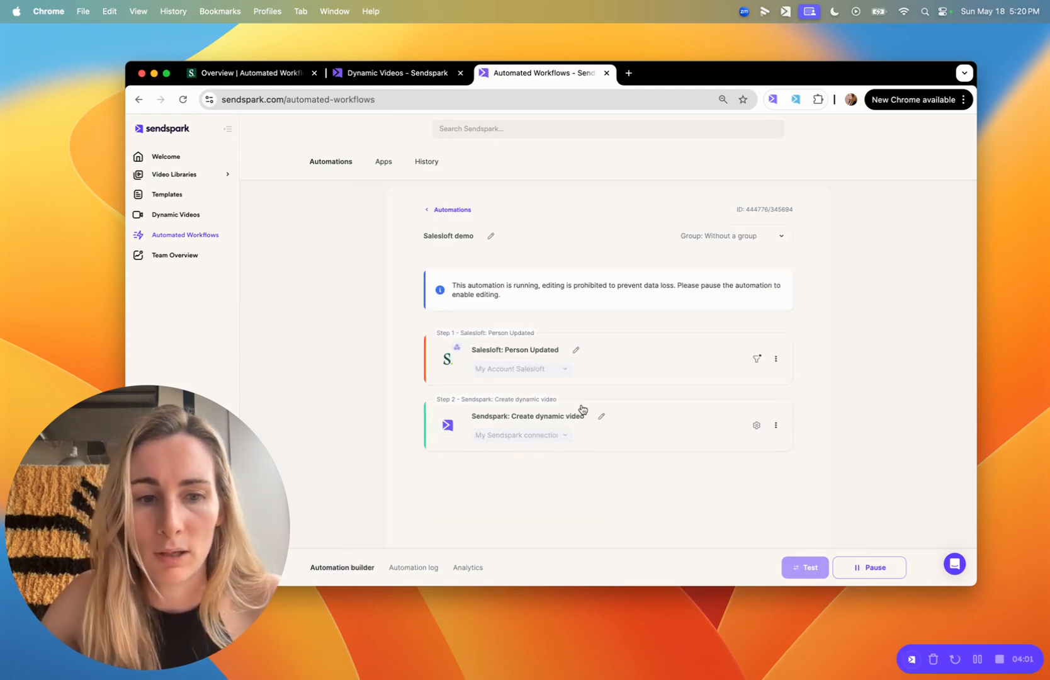
{"action": "left_click", "coordinate": [867, 570]}
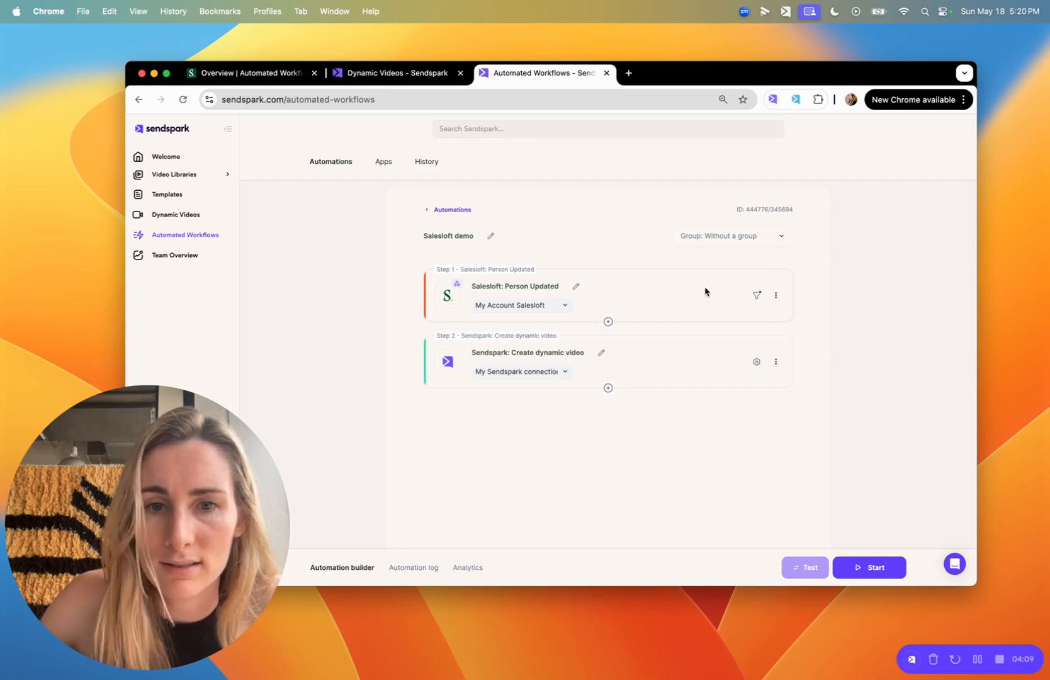
Check the Person Updated filter conditions against the Salesloft cadence id 835008.
{"action": "left_click", "coordinate": [757, 295]}
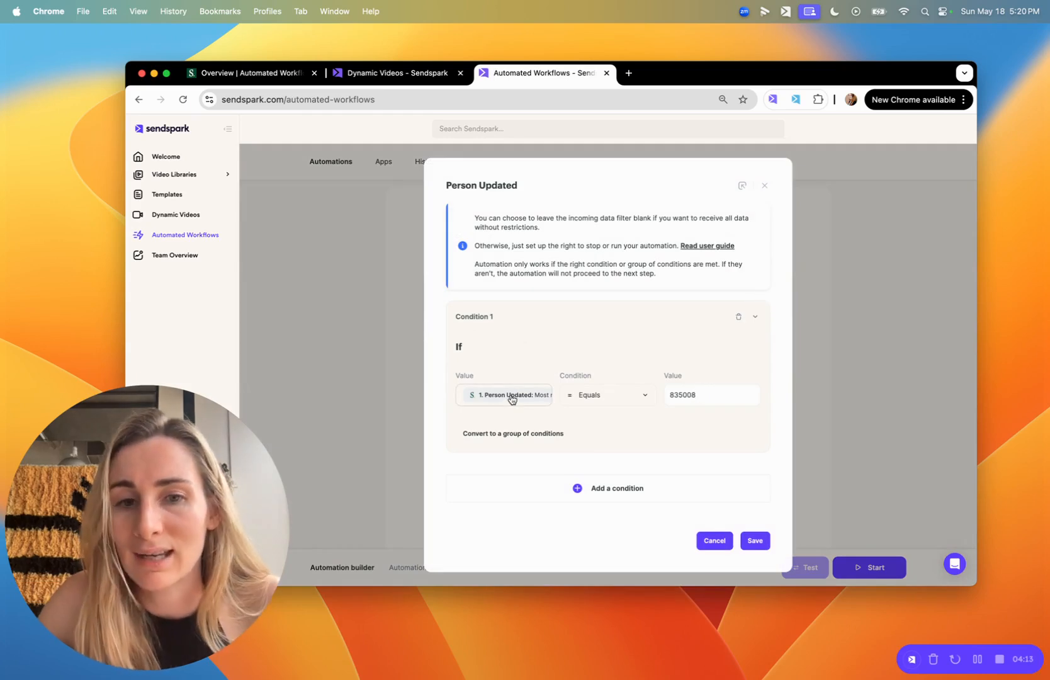
{"action": "left_click", "coordinate": [293, 73]}
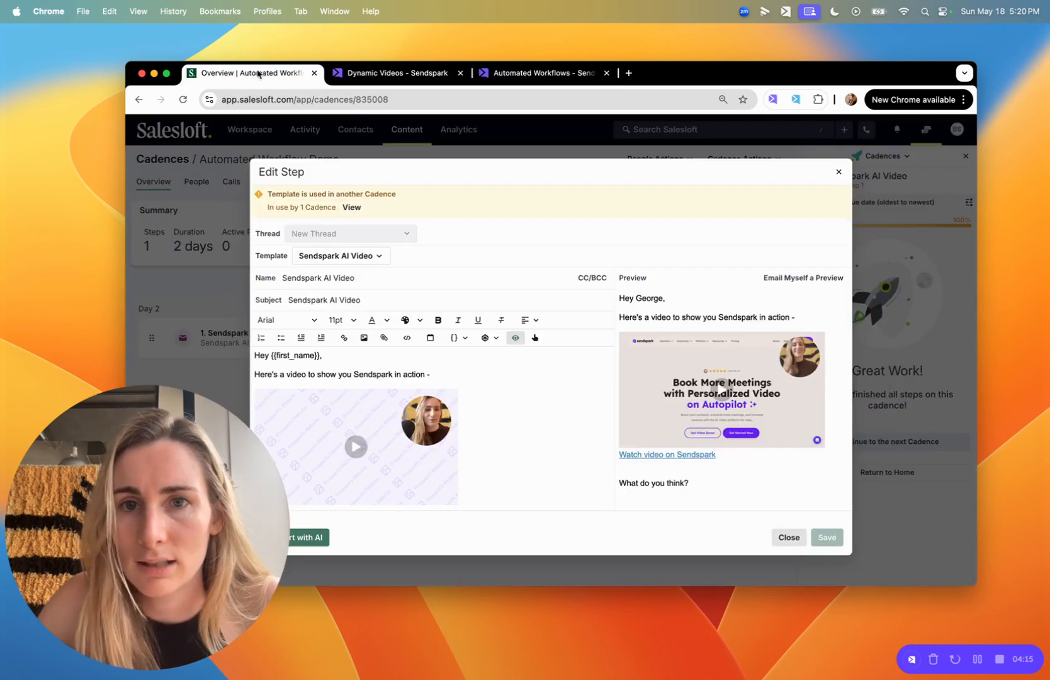
{"action": "left_click", "coordinate": [349, 100]}
{"action": "double_click", "coordinate": [406, 101]}
{"action": "left_click", "coordinate": [542, 73]}
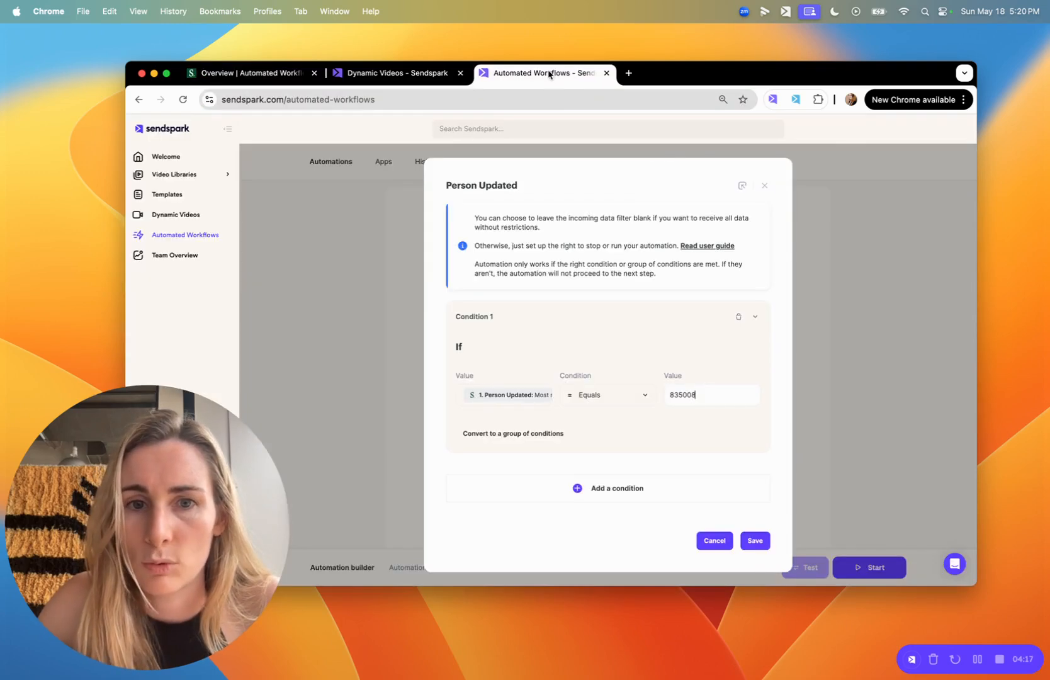
{"action": "left_click", "coordinate": [764, 185]}
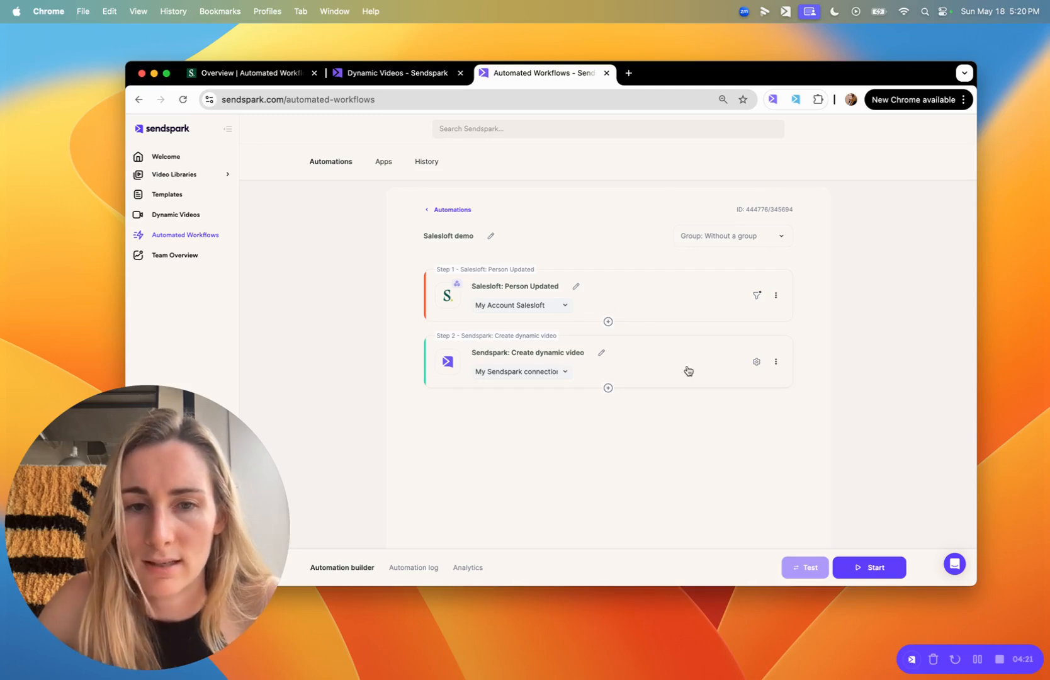
Review the Create dynamic video field mappings from the Salesloft person and save them.
{"action": "left_click", "coordinate": [687, 370]}
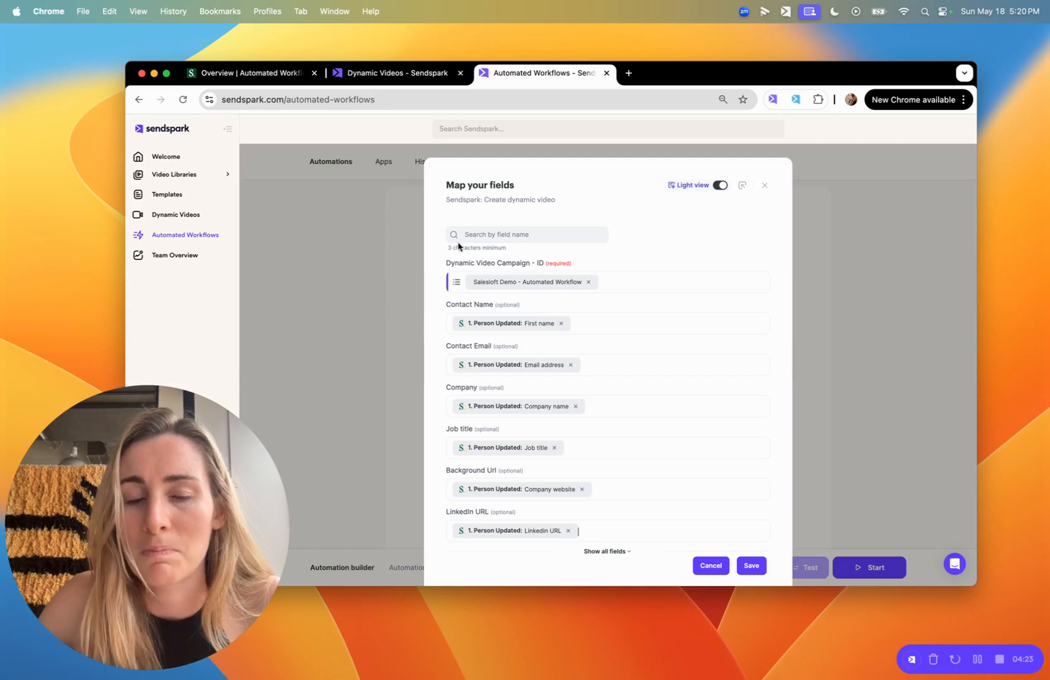
{"action": "scroll", "coordinate": [523, 282], "scroll_direction": "down", "scroll_amount": 2}
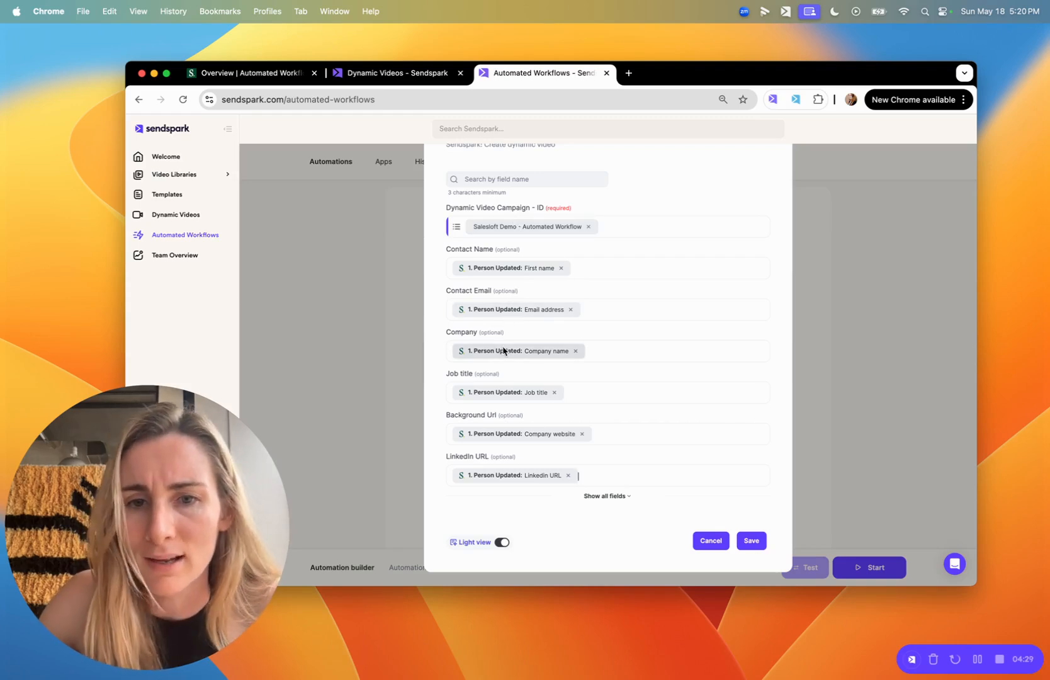
{"action": "scroll", "coordinate": [503, 349], "scroll_direction": "down", "scroll_amount": 1}
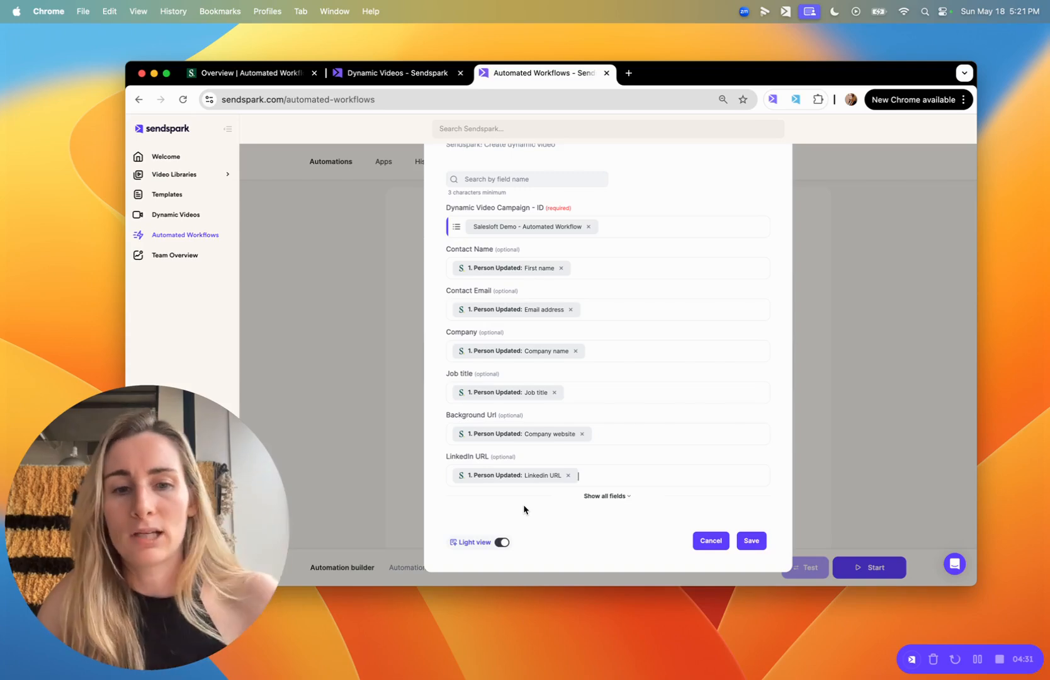
{"action": "left_click", "coordinate": [751, 540]}
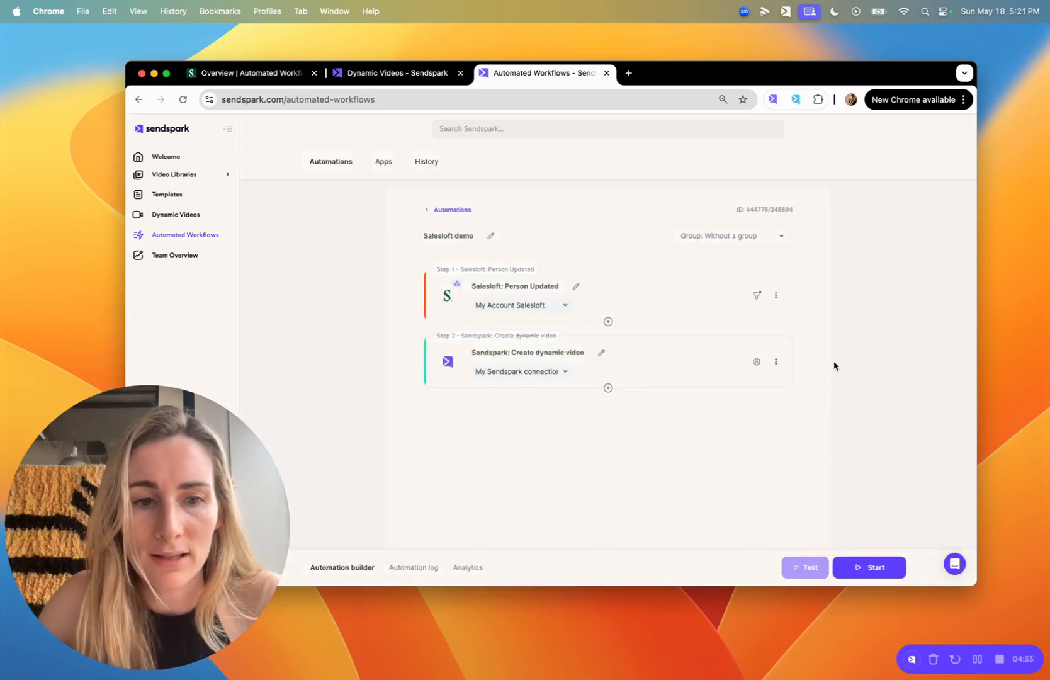
Start the Salesloft demo automation, review its run results, and return to Salesloft.
{"action": "left_click", "coordinate": [876, 567]}
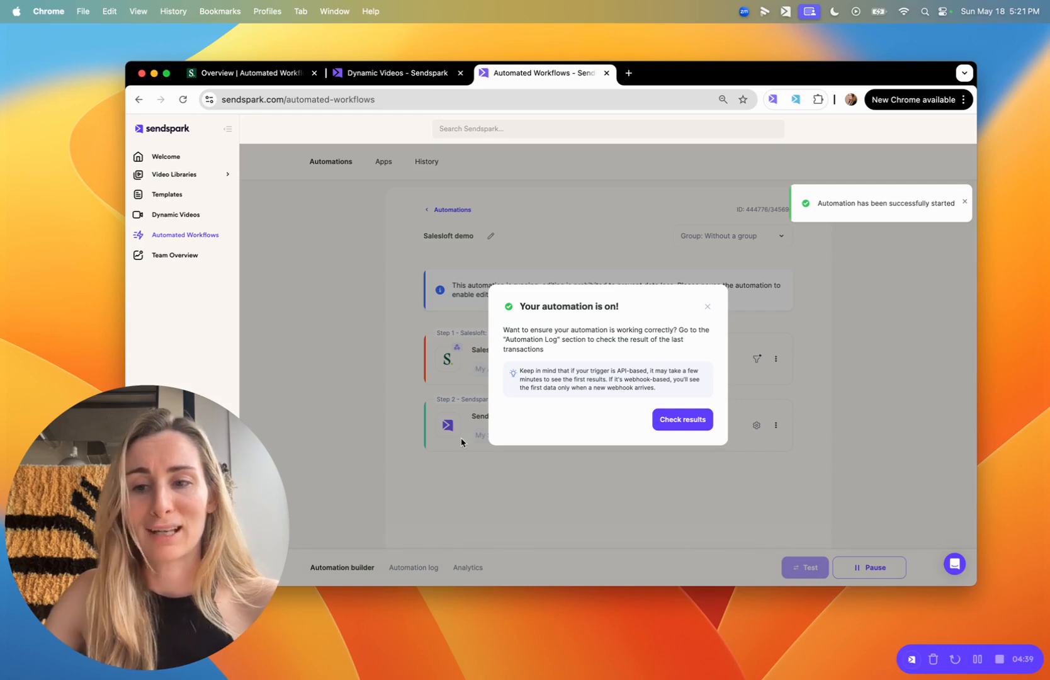
{"action": "left_click", "coordinate": [682, 420]}
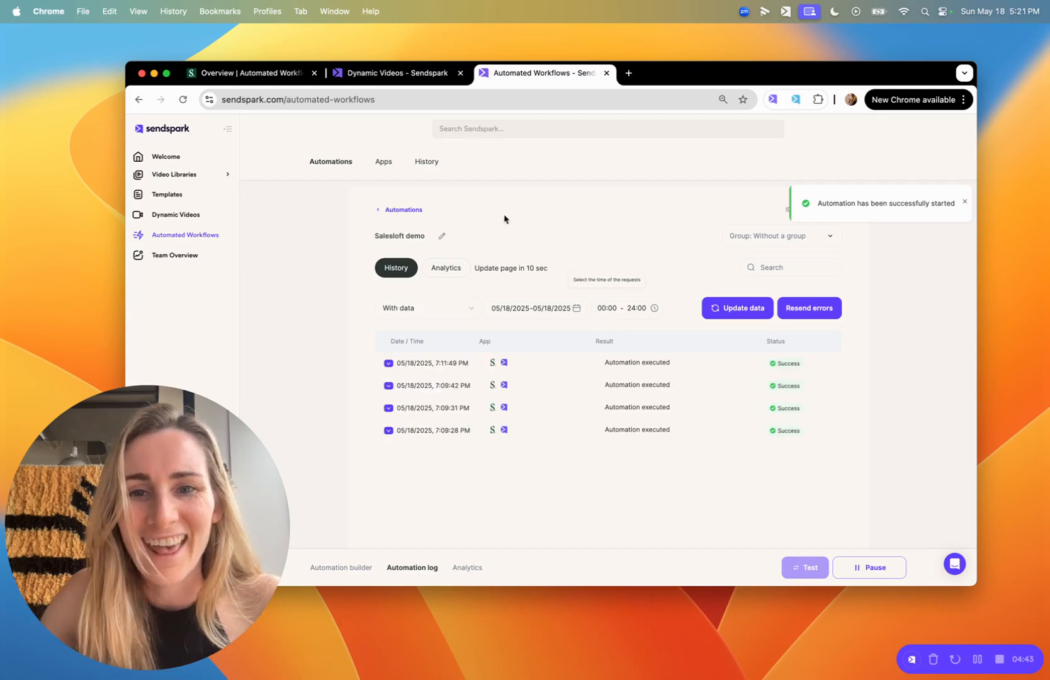
{"action": "left_click", "coordinate": [245, 73]}
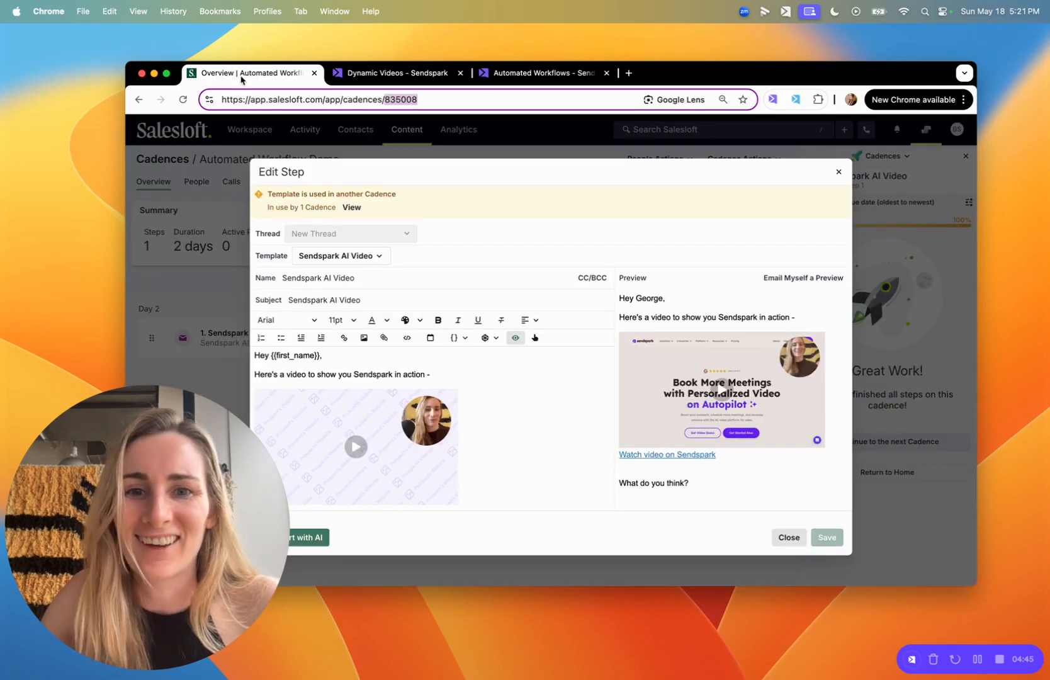
Search the cadence's People list for the contact's name, confirm no match, then clear the search.
{"action": "left_click", "coordinate": [839, 171]}
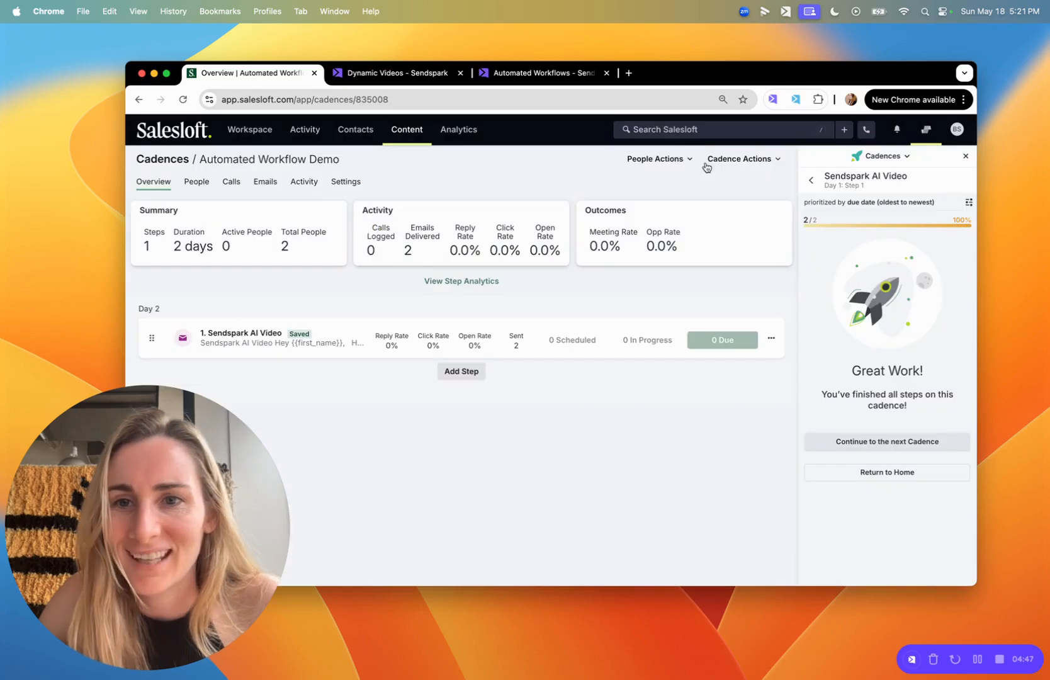
{"action": "left_click", "coordinate": [197, 182]}
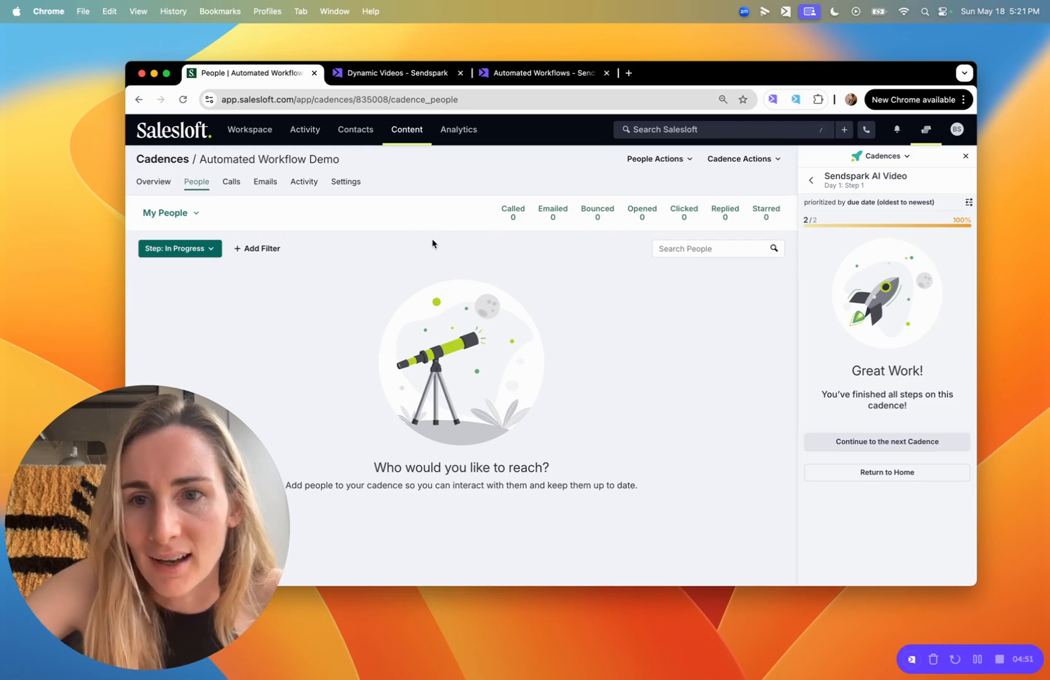
{"action": "left_click", "coordinate": [715, 244]}
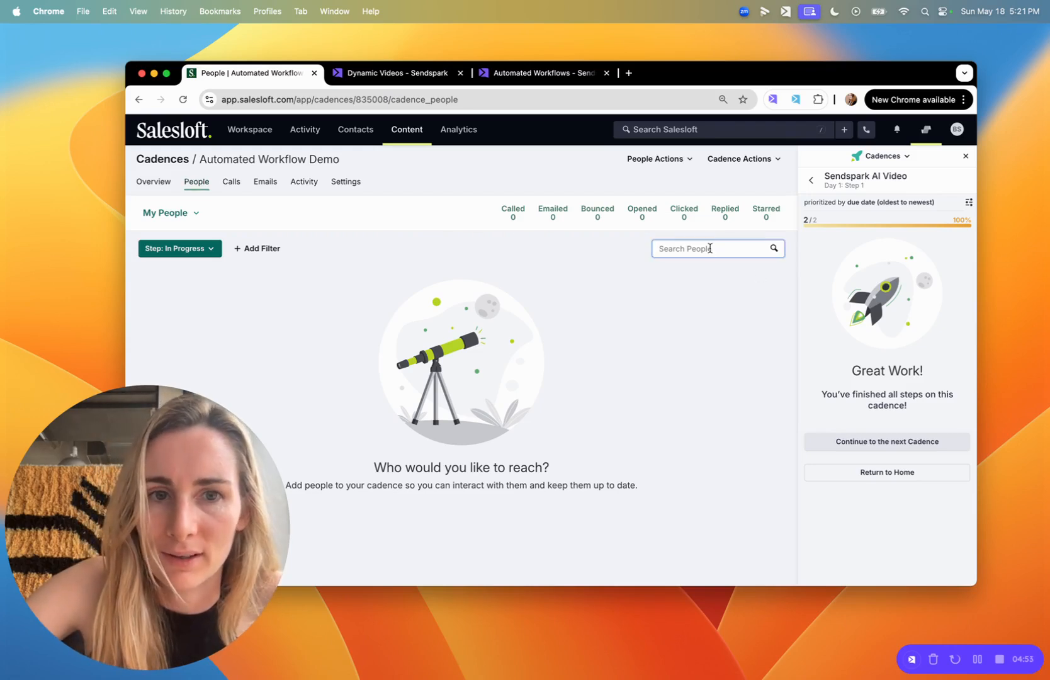
{"action": "type", "text": "bethany"}
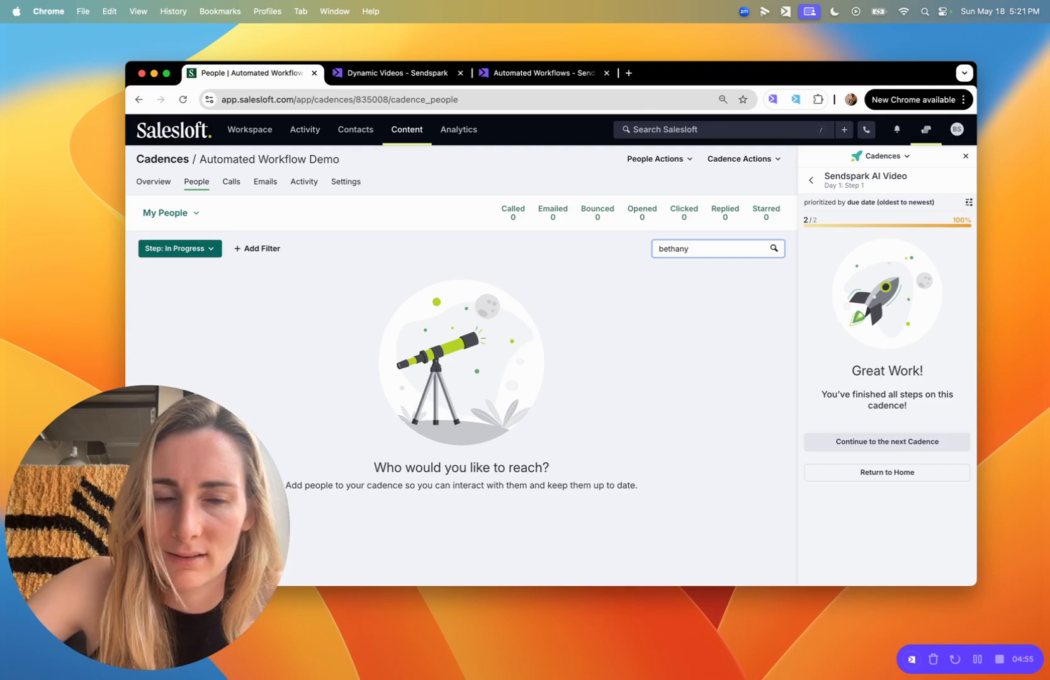
{"action": "key", "text": "Return"}
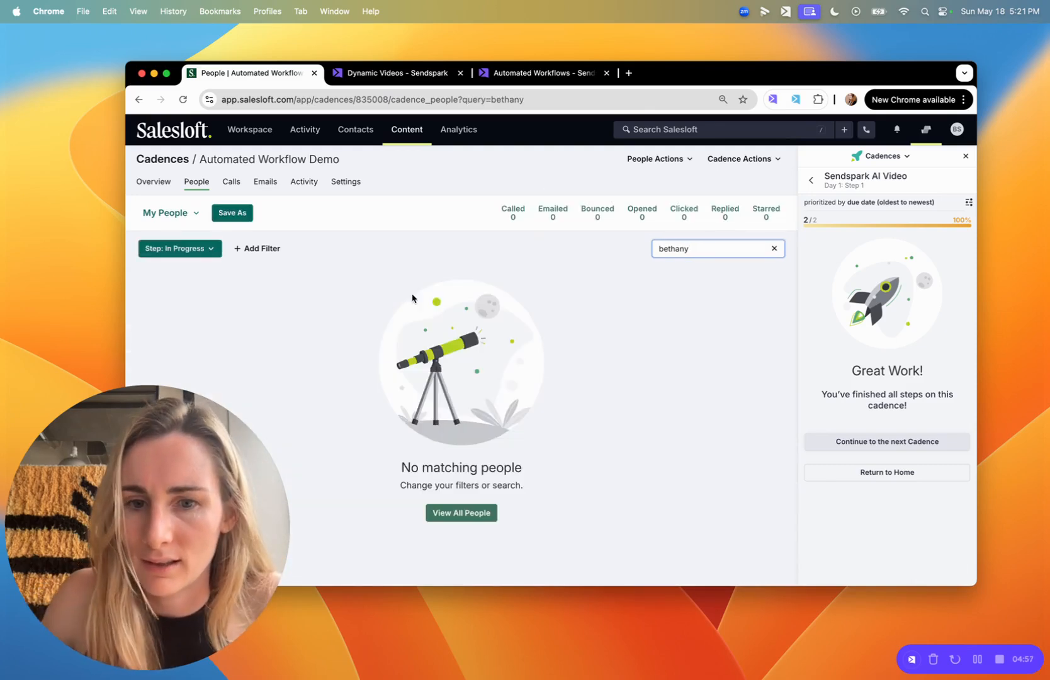
{"action": "left_click", "coordinate": [452, 512]}
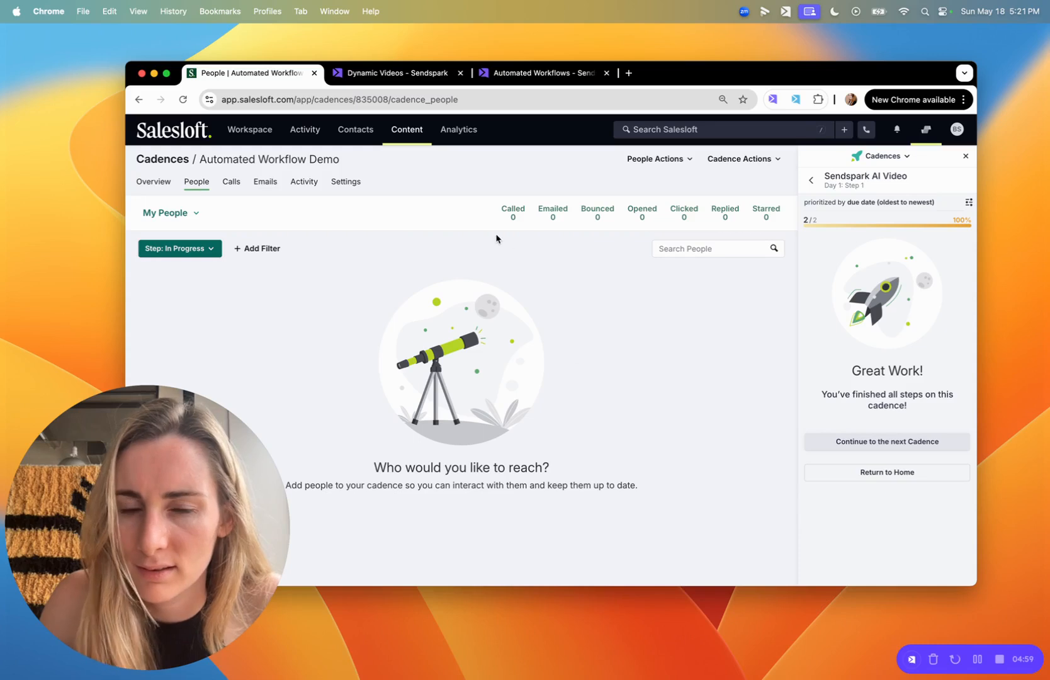
Open the contacts navigation options in the Automated Workflow Demo cadence.
{"action": "mouse_move", "coordinate": [193, 627]}
{"action": "left_click", "coordinate": [172, 644]}
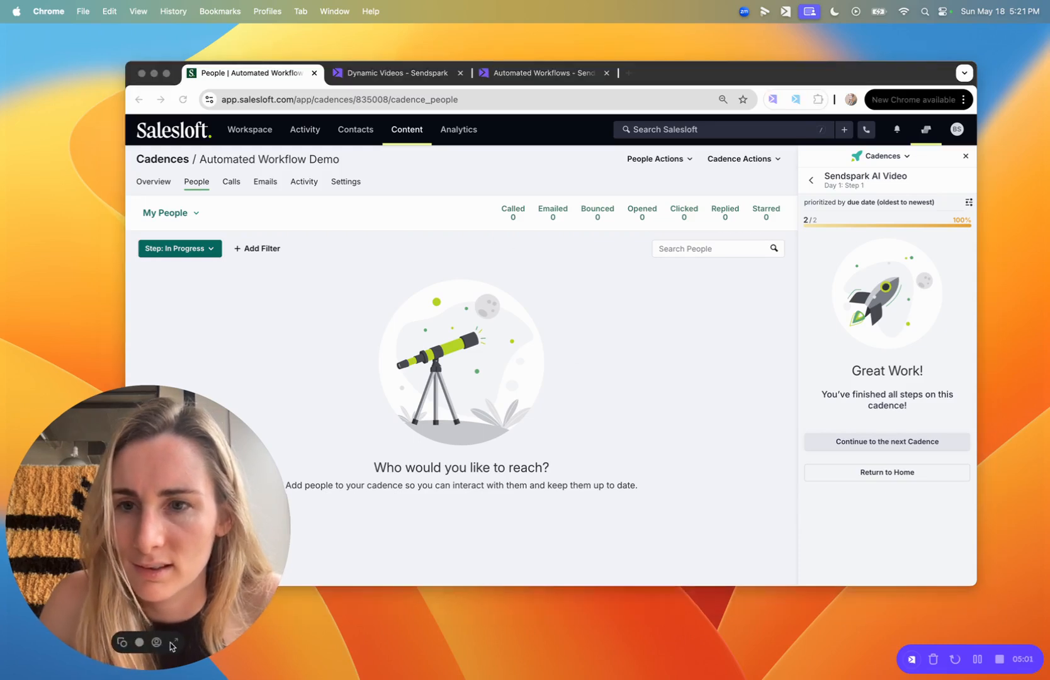
{"action": "left_click", "coordinate": [171, 643]}
{"action": "left_click", "coordinate": [348, 135]}
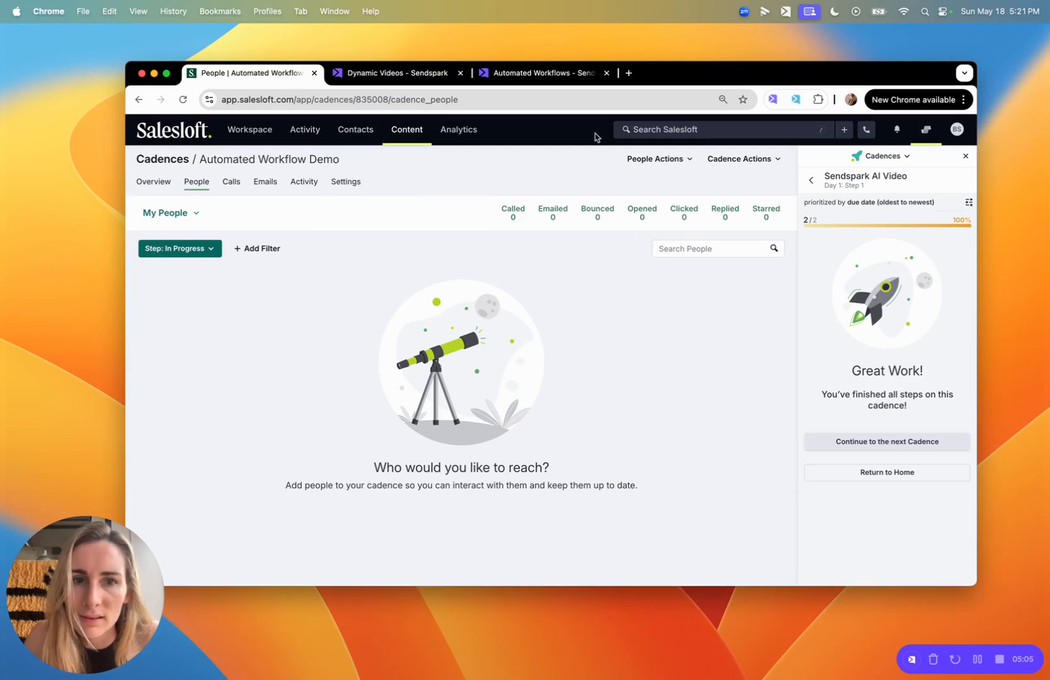
Enroll the searched contact via Add to Cadence, then return to Sendspark's automation log.
{"action": "left_click", "coordinate": [658, 159]}
{"action": "left_click", "coordinate": [659, 181]}
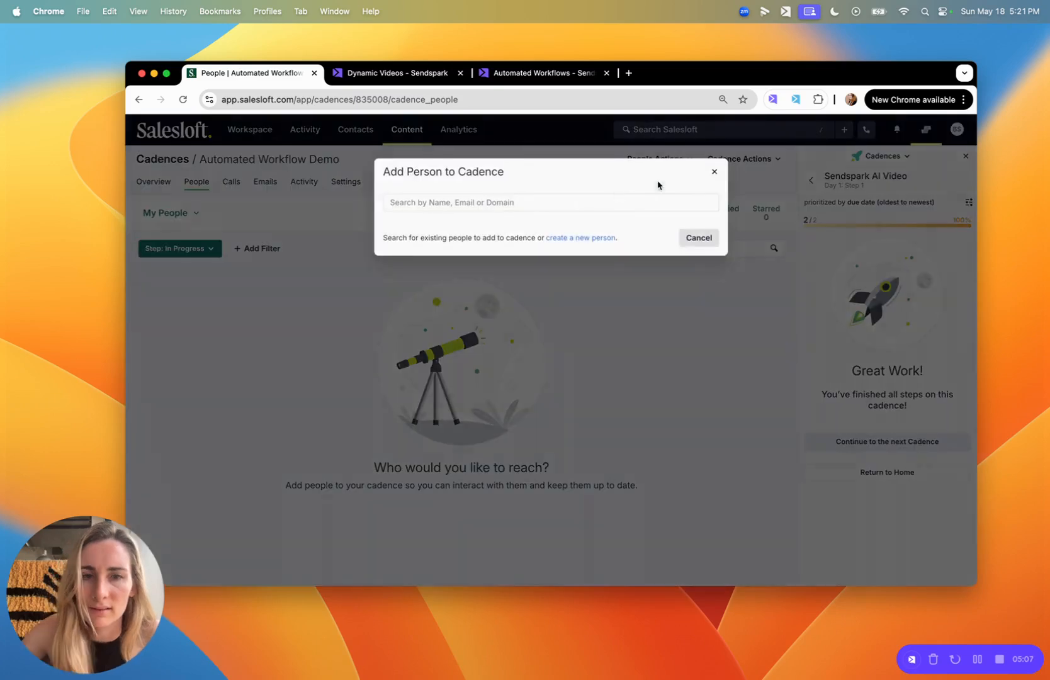
{"action": "type", "text": "bethany"}
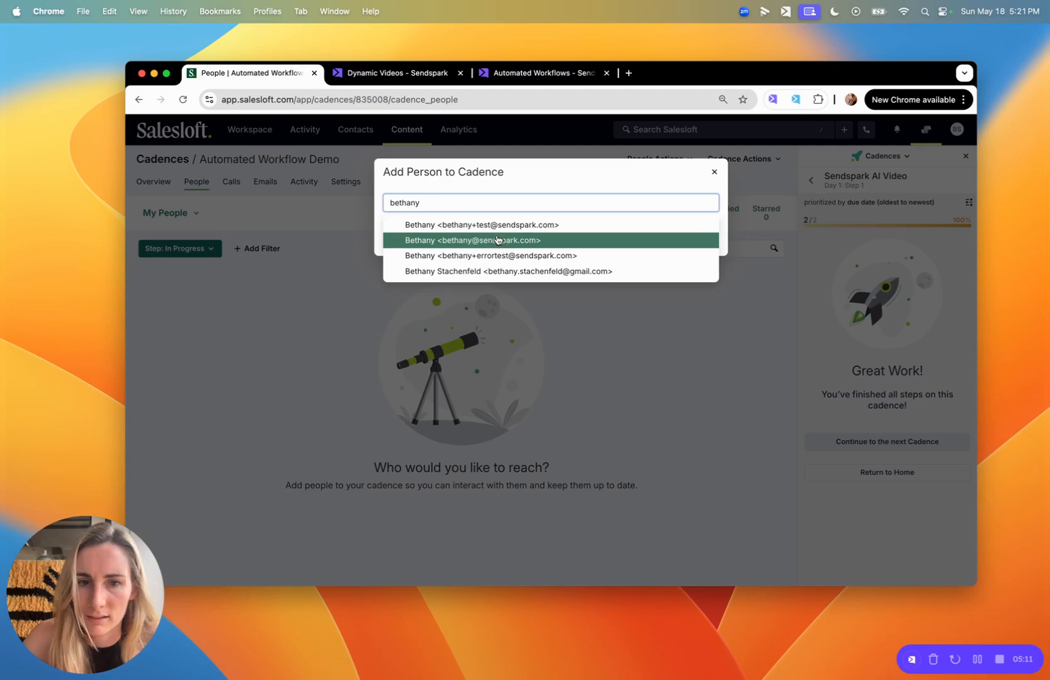
{"action": "left_click", "coordinate": [493, 270]}
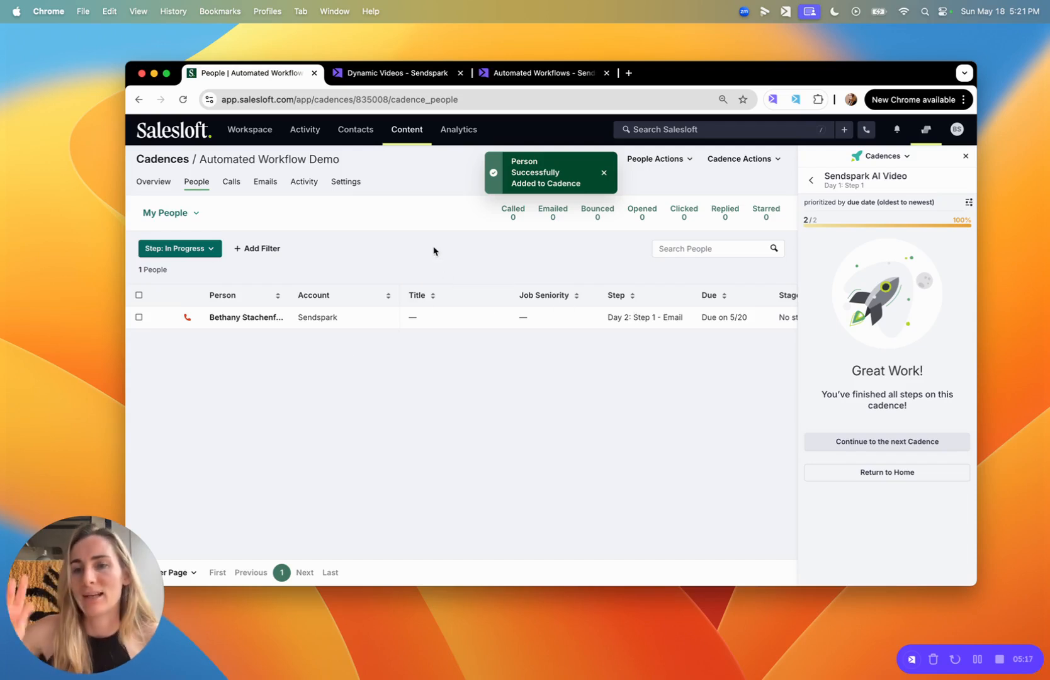
{"action": "left_click", "coordinate": [391, 73]}
{"action": "left_click", "coordinate": [581, 73]}
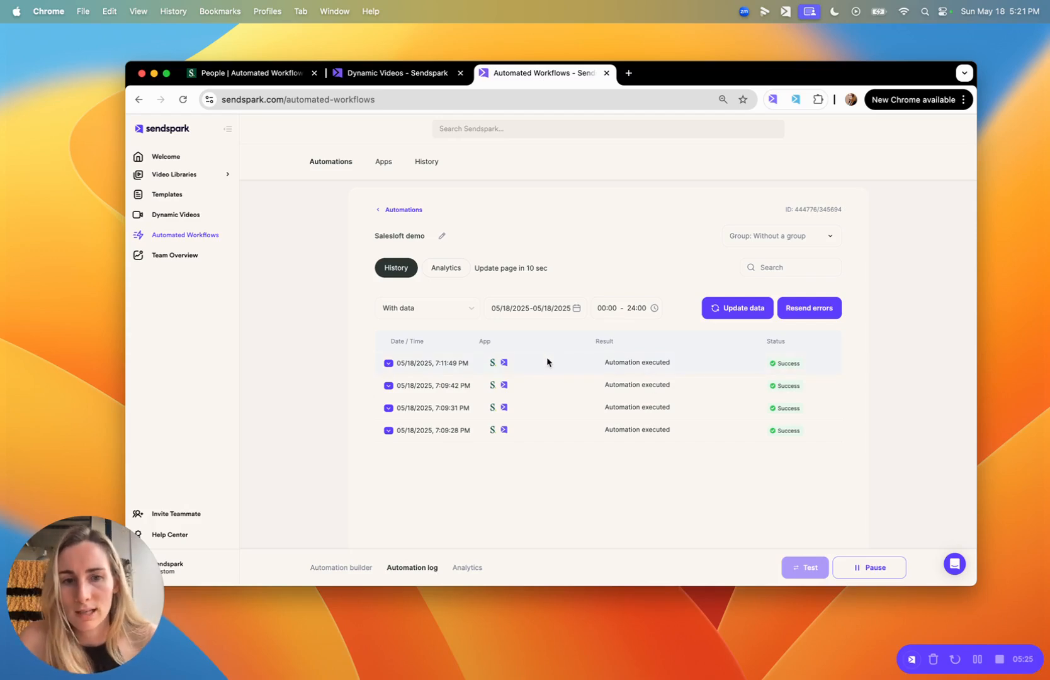
Inspect the 7:11:49 PM and 7:21:45 PM runs, then view the cadence overview with 1 active person.
{"action": "left_click", "coordinate": [488, 363]}
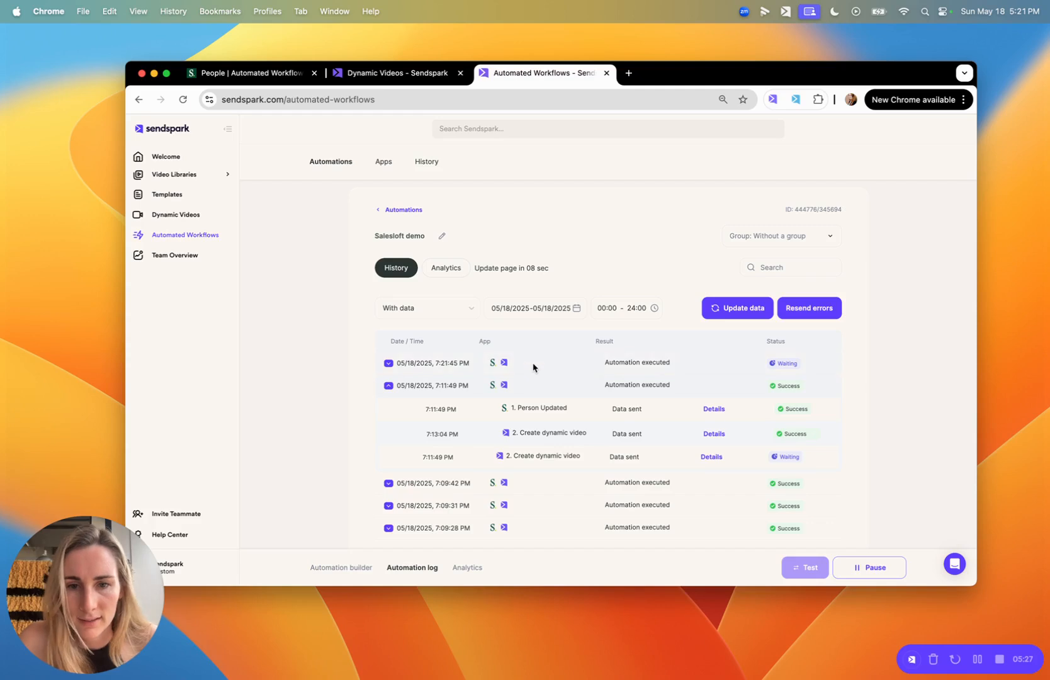
{"action": "left_click", "coordinate": [462, 365]}
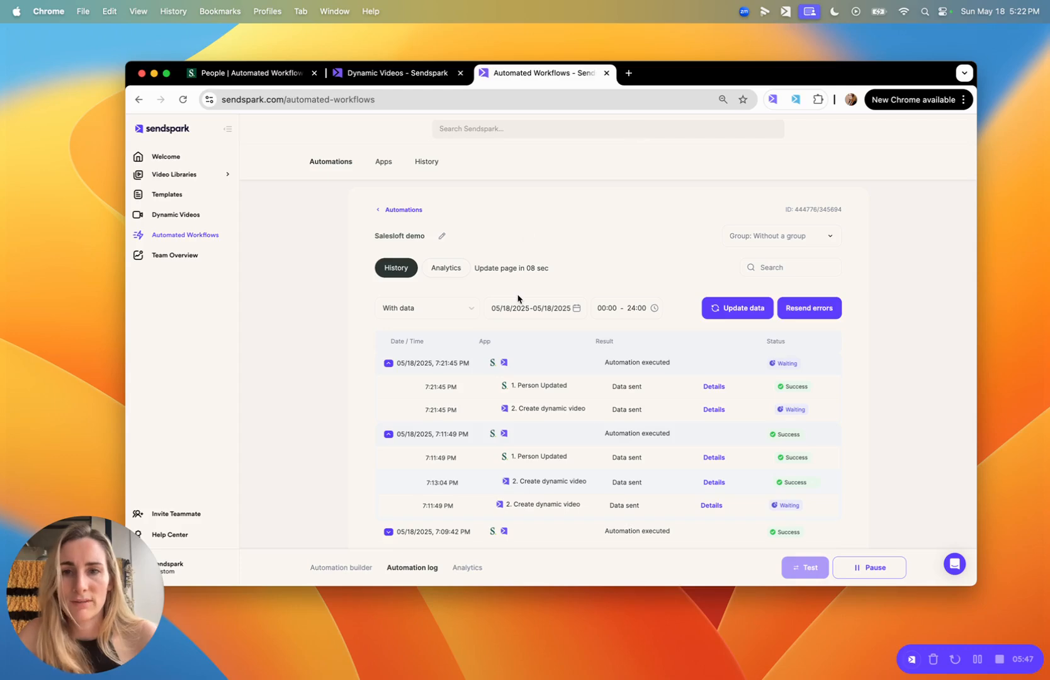
{"action": "left_click", "coordinate": [284, 75]}
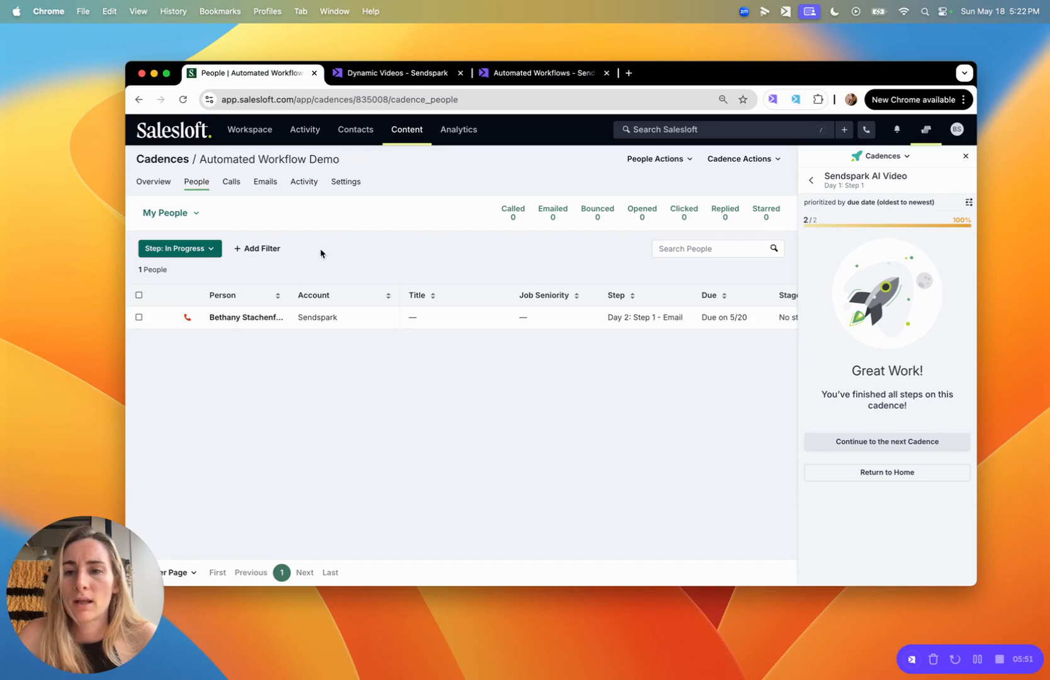
{"action": "left_click", "coordinate": [153, 184]}
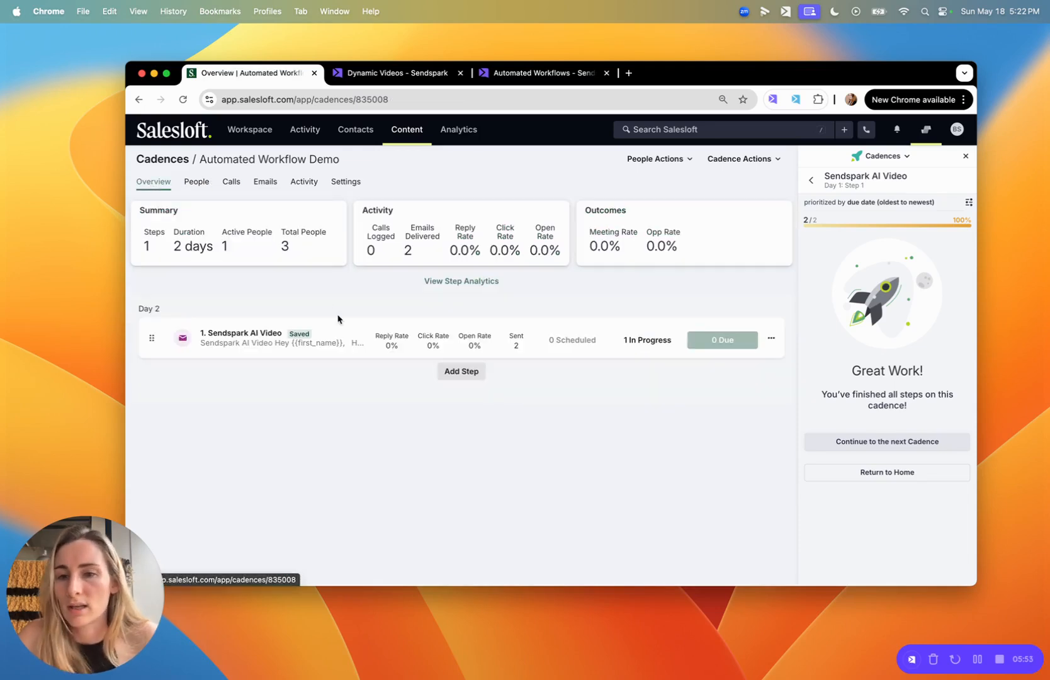